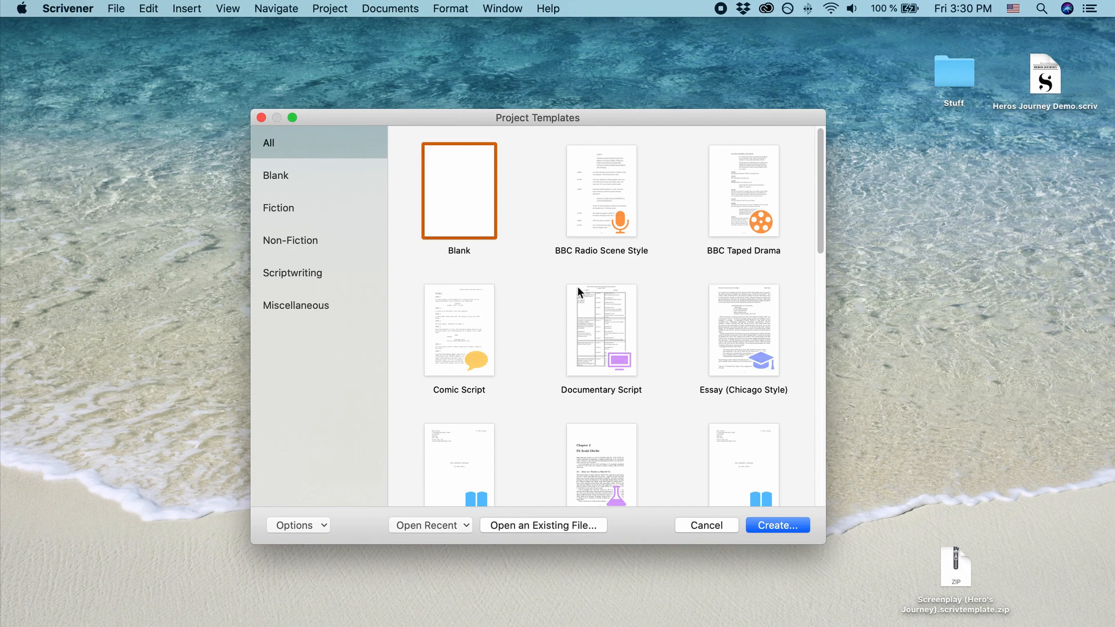
Extract Screenplay (Hero's Journey).scrivtemplate.zip on the desktop and move the archive clear of the extracted template file.
double_click(956, 568)
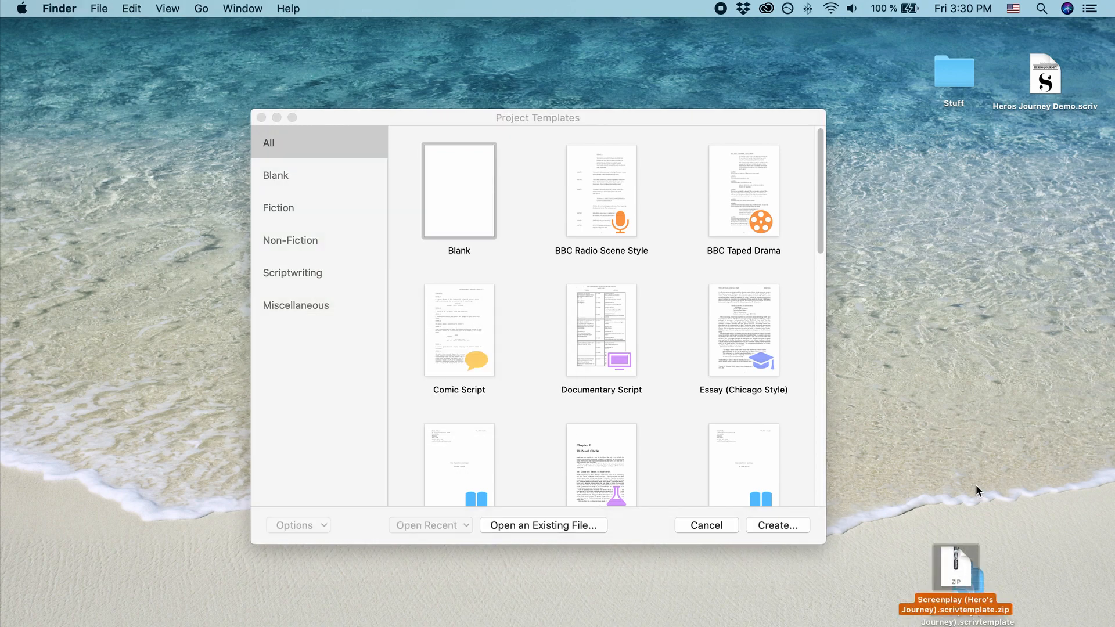
left_click_drag(955, 568, 961, 471)
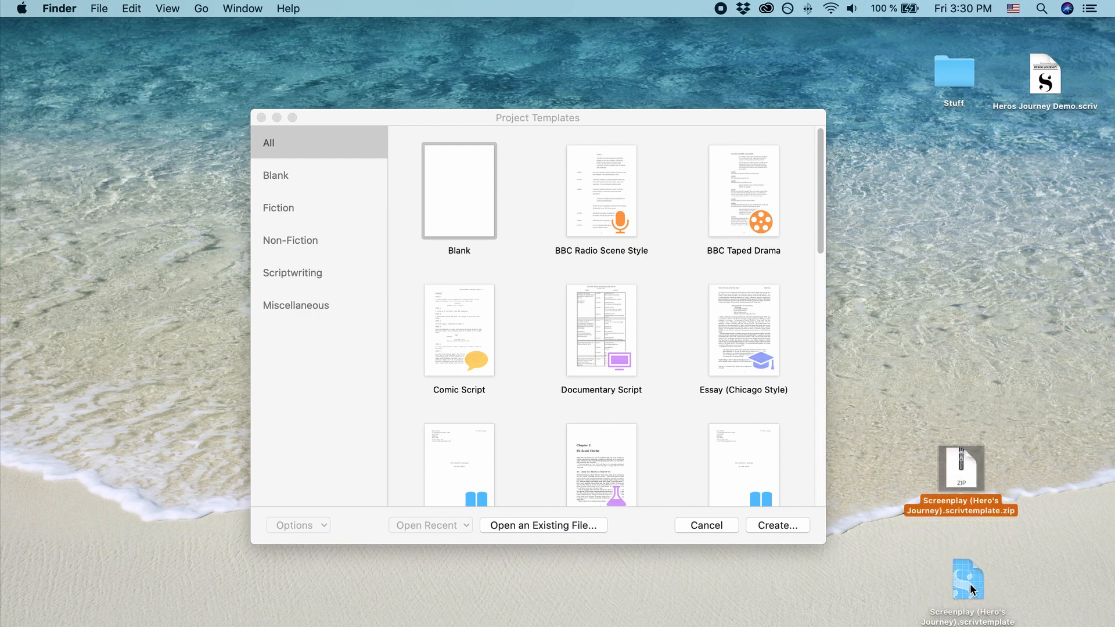
left_click(535, 391)
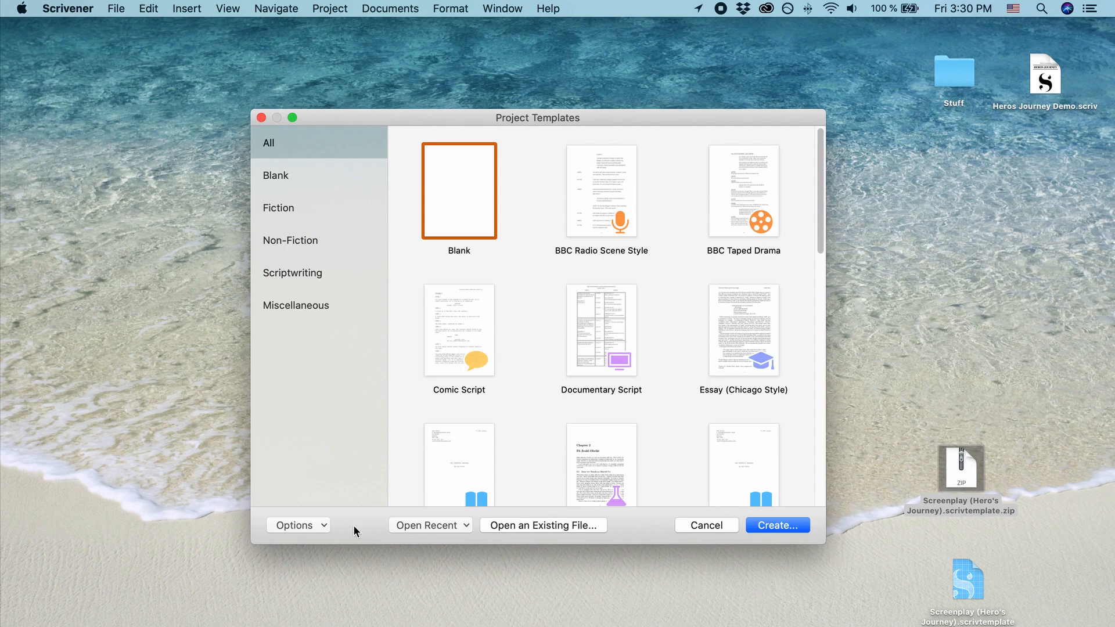
Import the Screenplay (Hero's Journey).scrivtemplate file from the Desktop into the project templates.
left_click(314, 526)
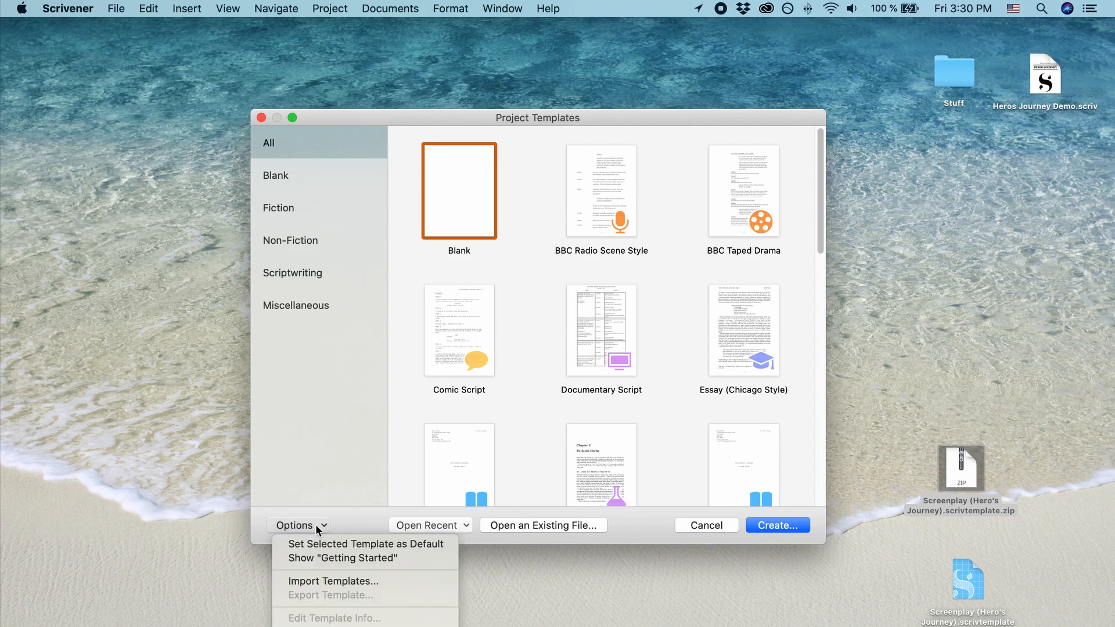
left_click(350, 581)
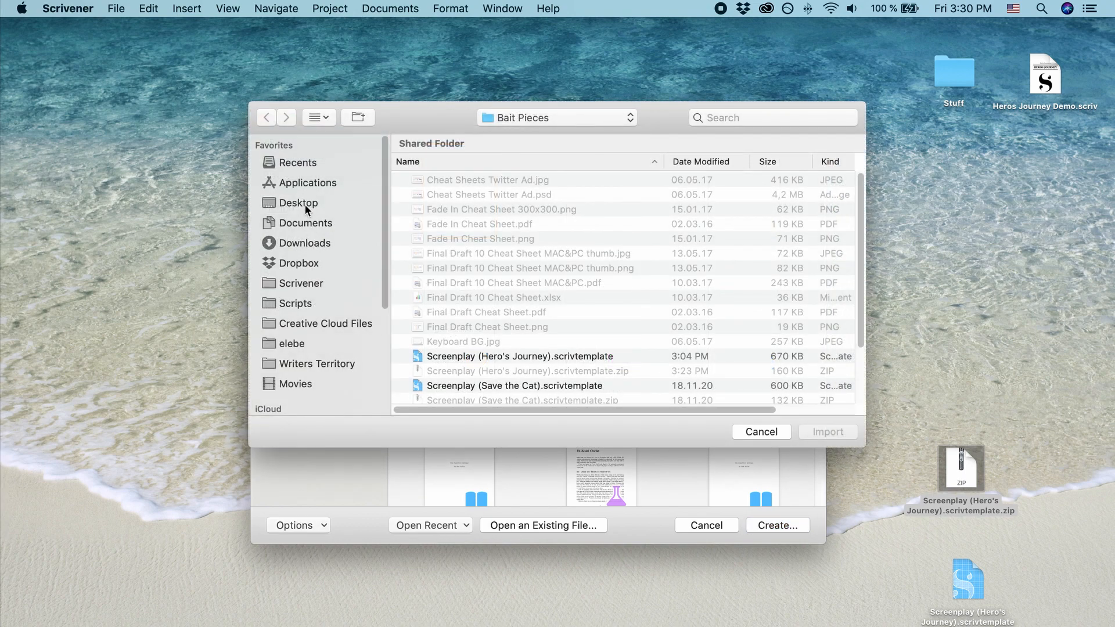
left_click(305, 204)
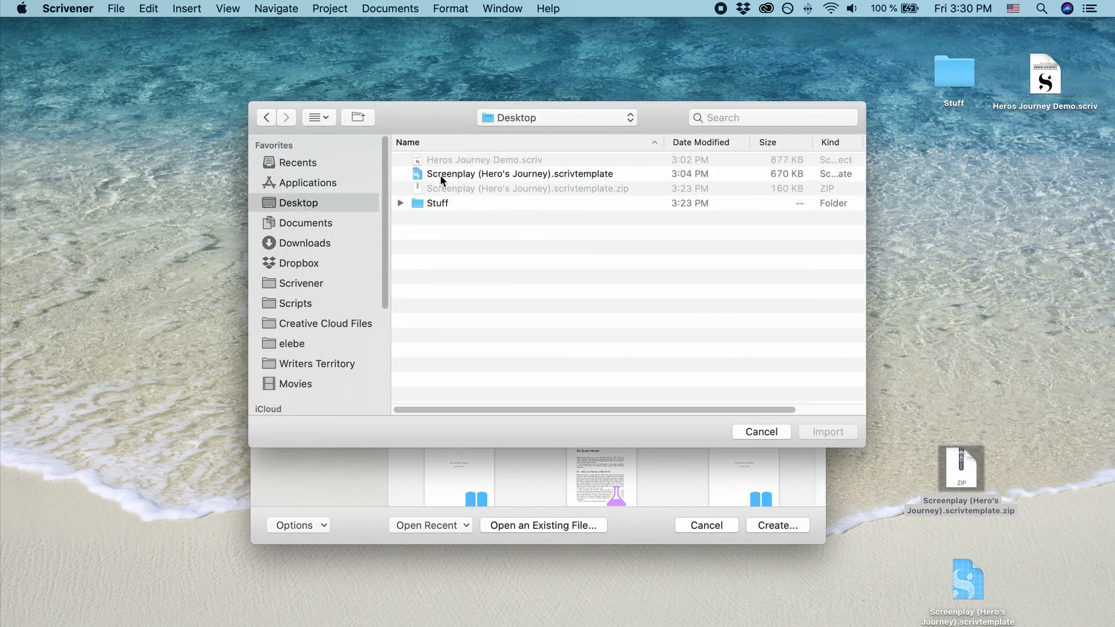
left_click(541, 174)
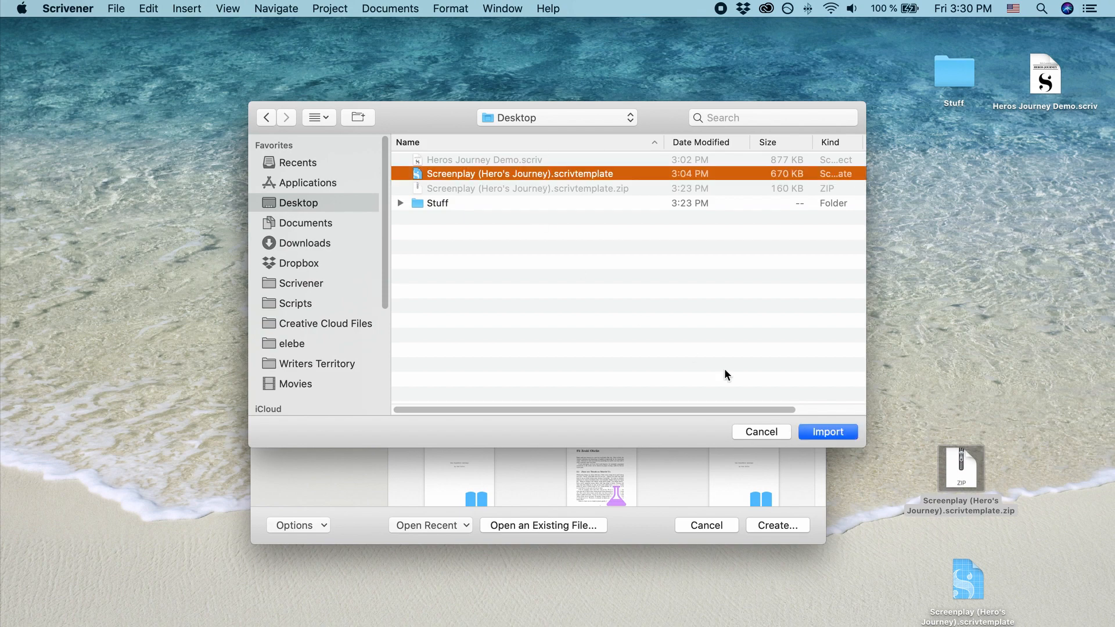
left_click(827, 432)
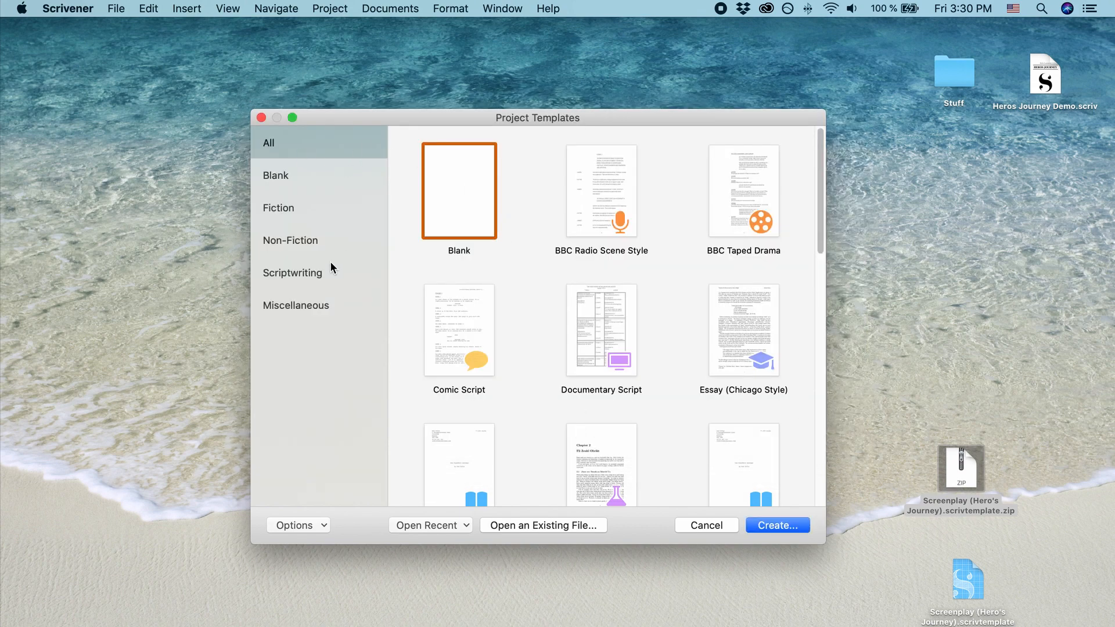
Create a project on the Desktop from the Screenplay (Hero's Journey) scriptwriting template, keeping the name Untitled.
left_click(321, 277)
scroll(601, 300, "down", 3)
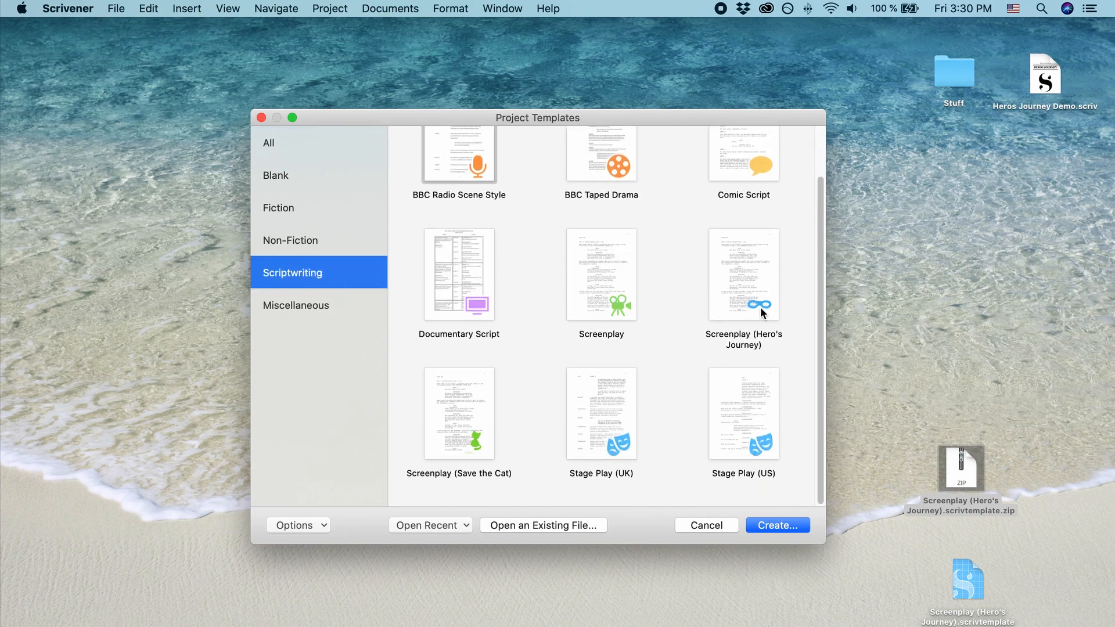
left_click(761, 307)
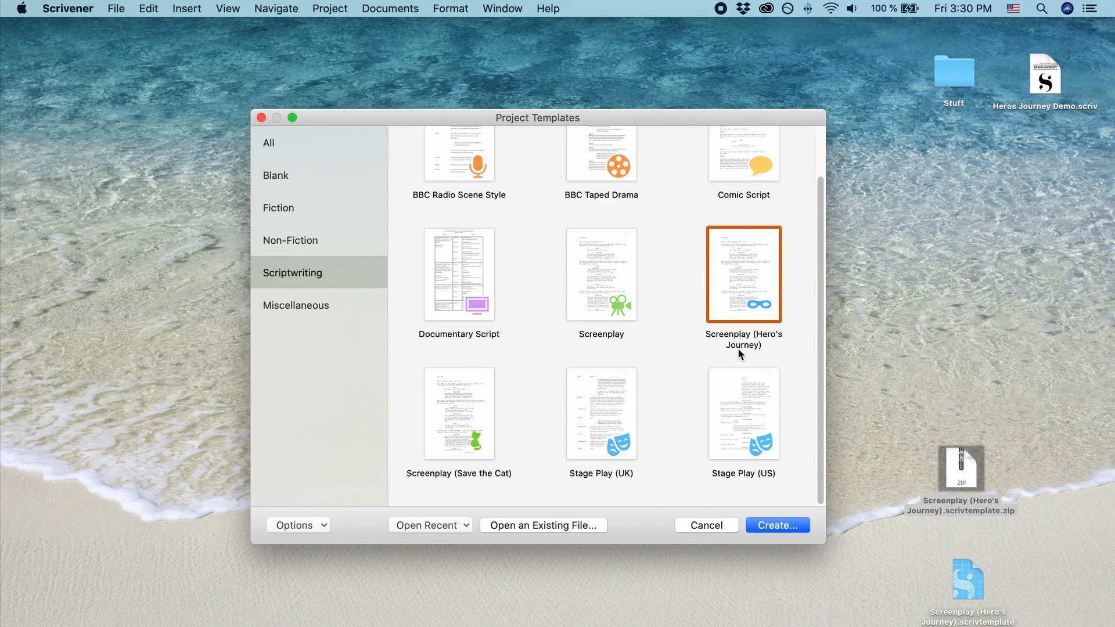
left_click(782, 526)
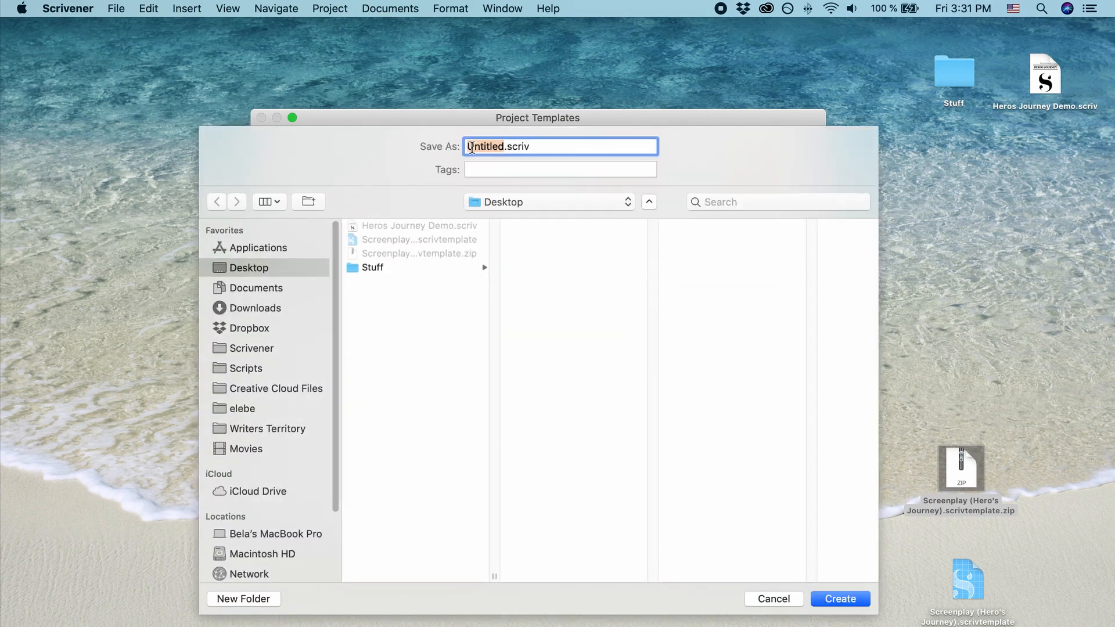
left_click(842, 598)
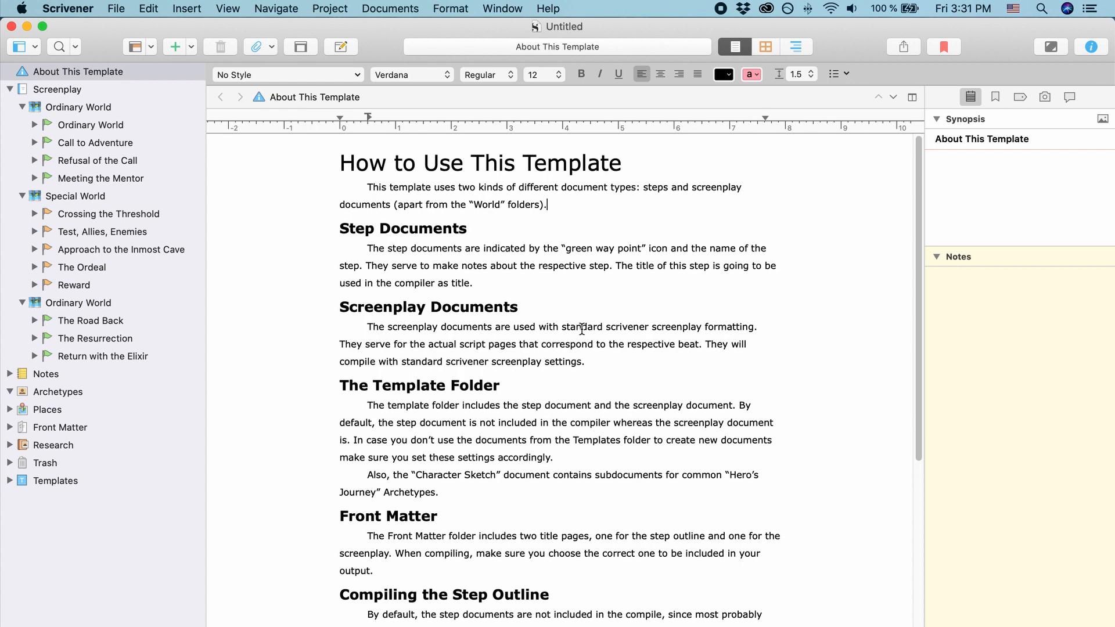
Read through the About This Template document, including the section on compiling the step outline.
scroll(585, 329, "down", 1)
scroll(529, 320, "down", 3)
scroll(529, 319, "down", 10)
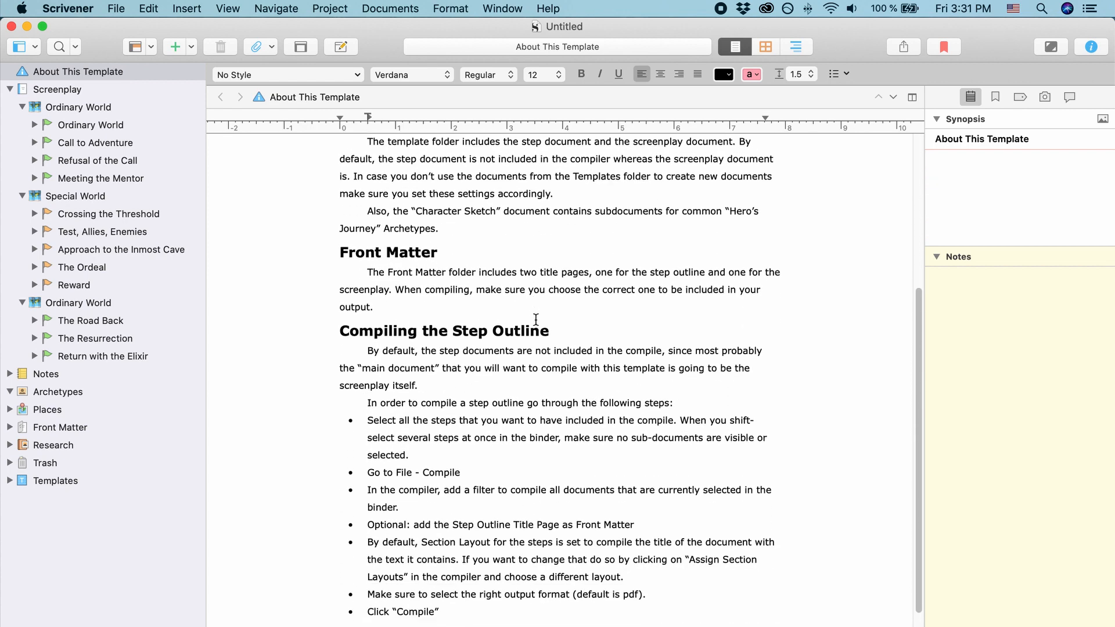
scroll(601, 349, "up", 12)
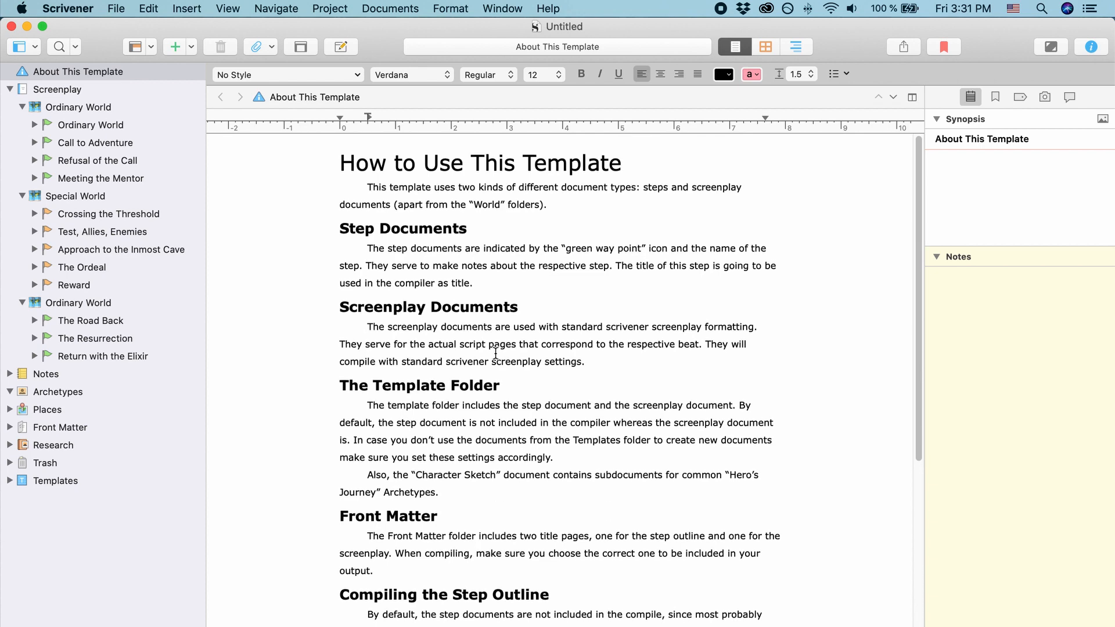
scroll(600, 349, "down", 6)
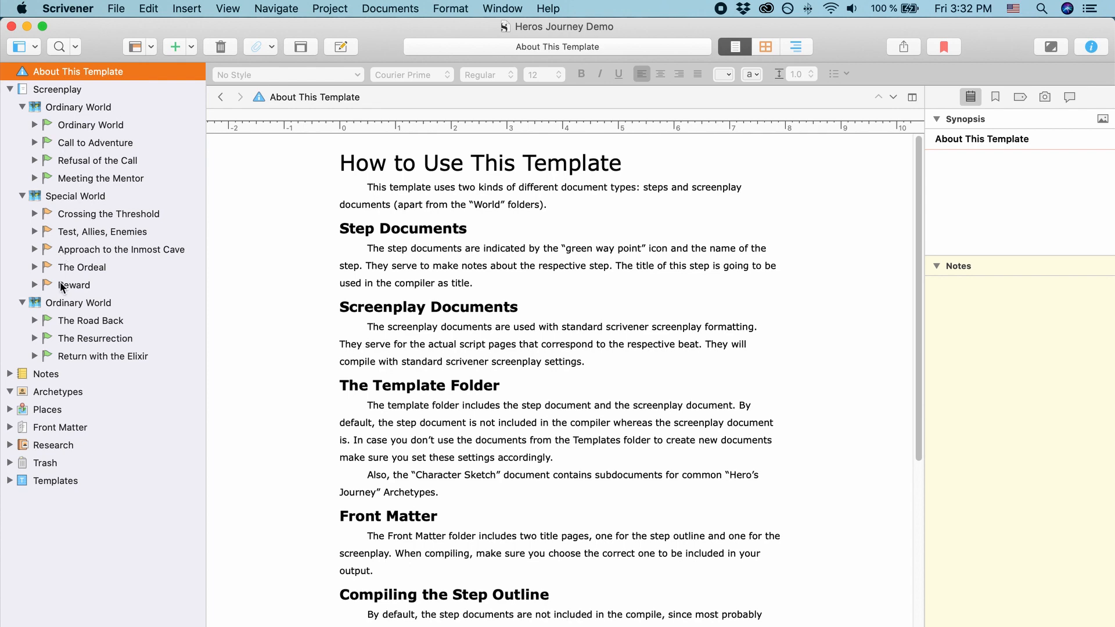
View the Ordinary World step document in the first world folder and read its notes.
left_click(86, 124)
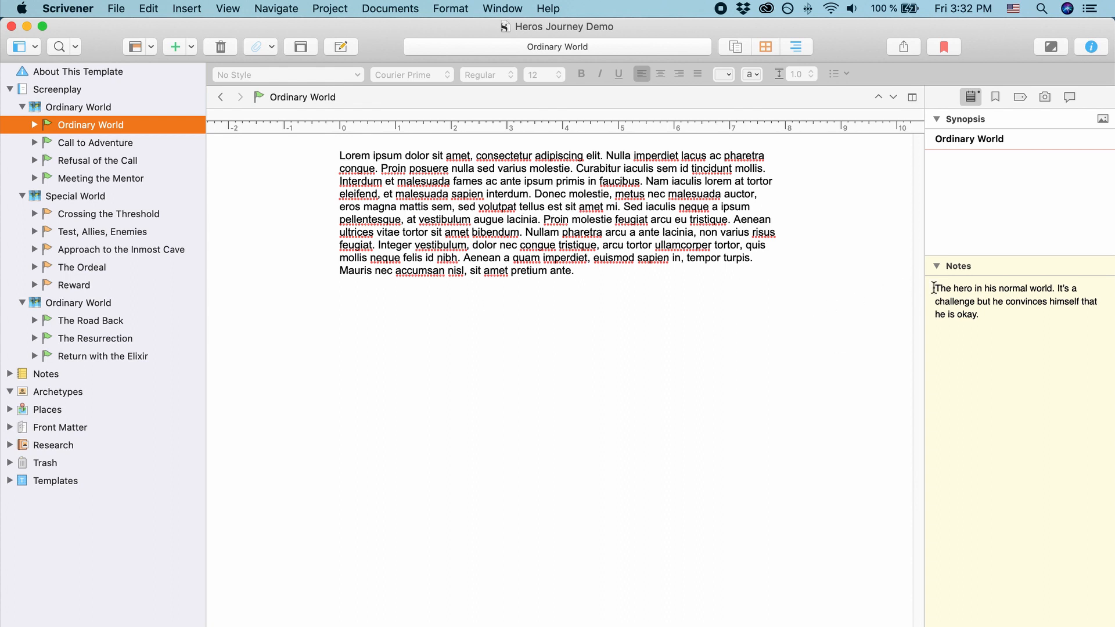
left_click_drag(1012, 321, 932, 284)
left_click(1017, 329)
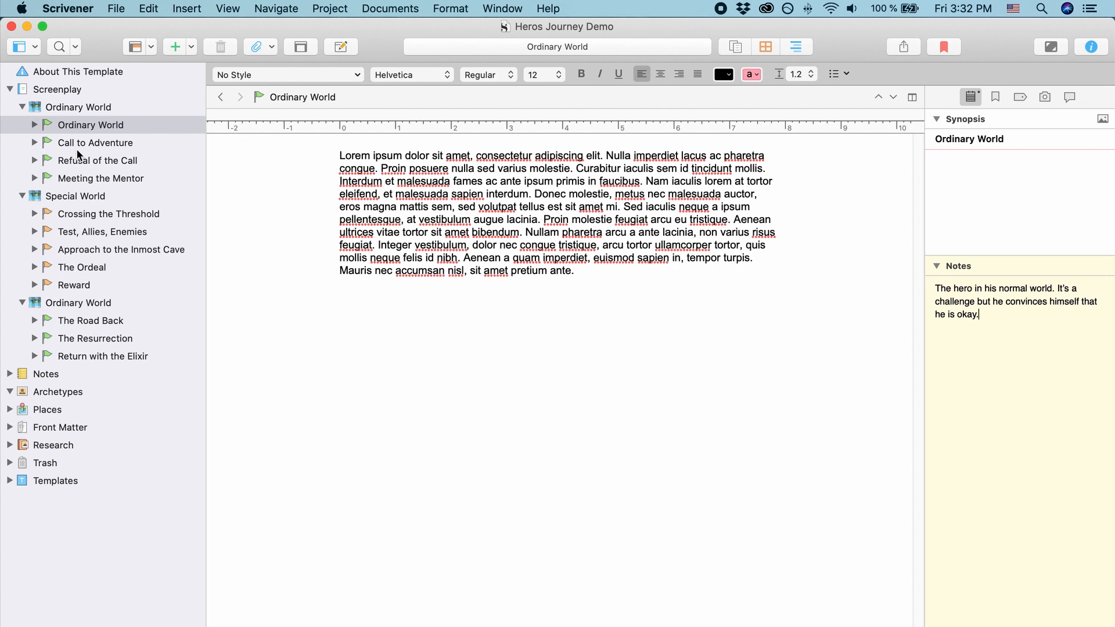
Examine the subdocuments of the Ordinary World and Call to Adventure steps, leaving both steps collapsed.
left_click(33, 124)
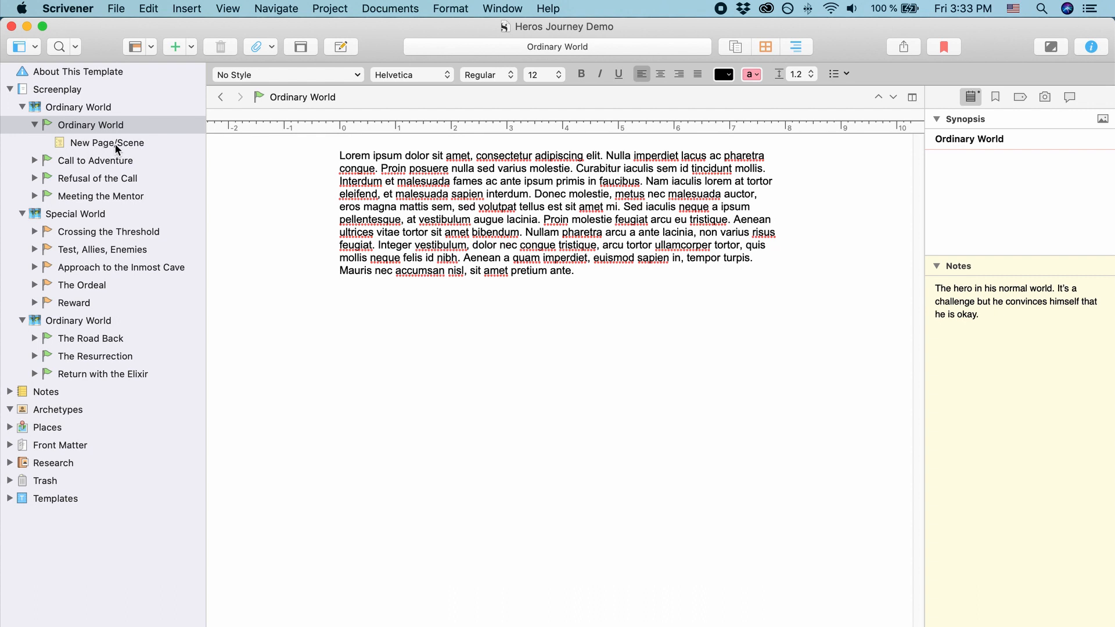
left_click(100, 124)
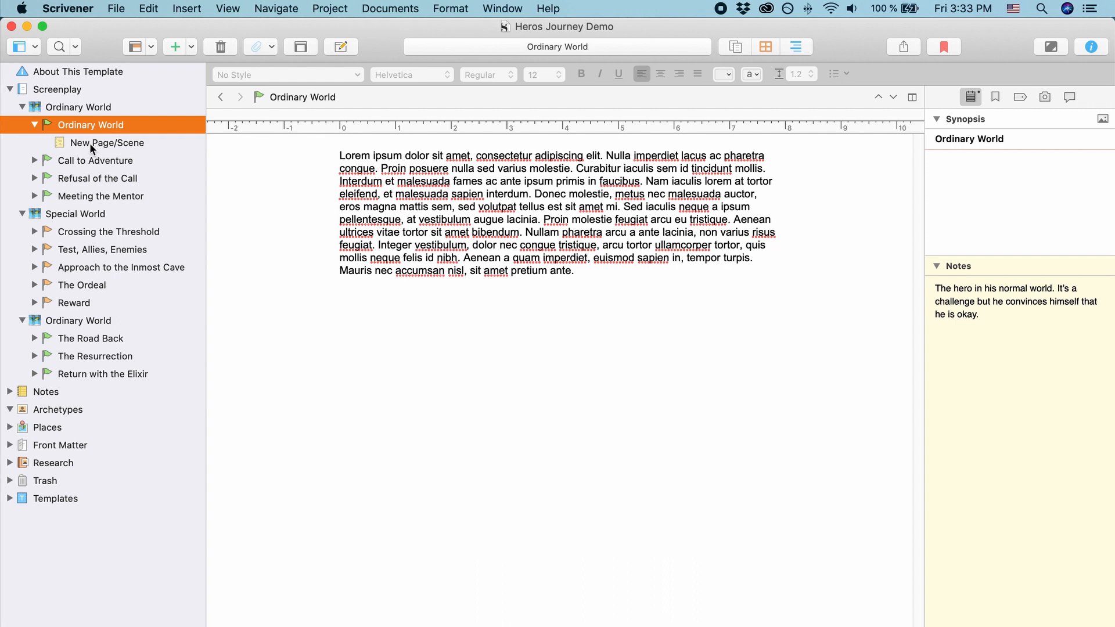
left_click(34, 161)
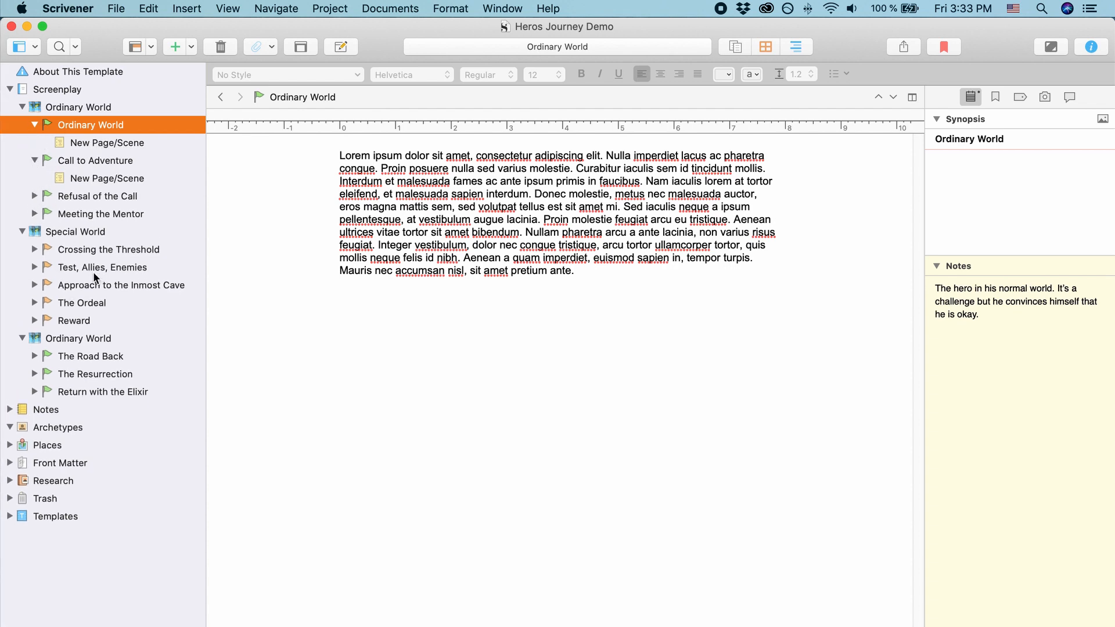
left_click(34, 160)
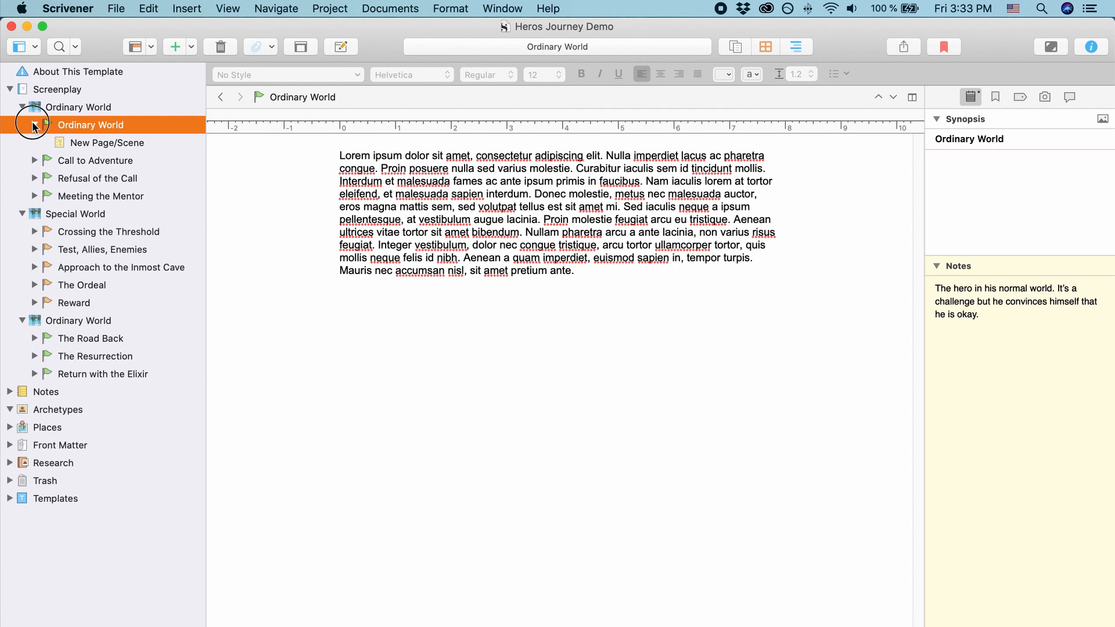
left_click(33, 125)
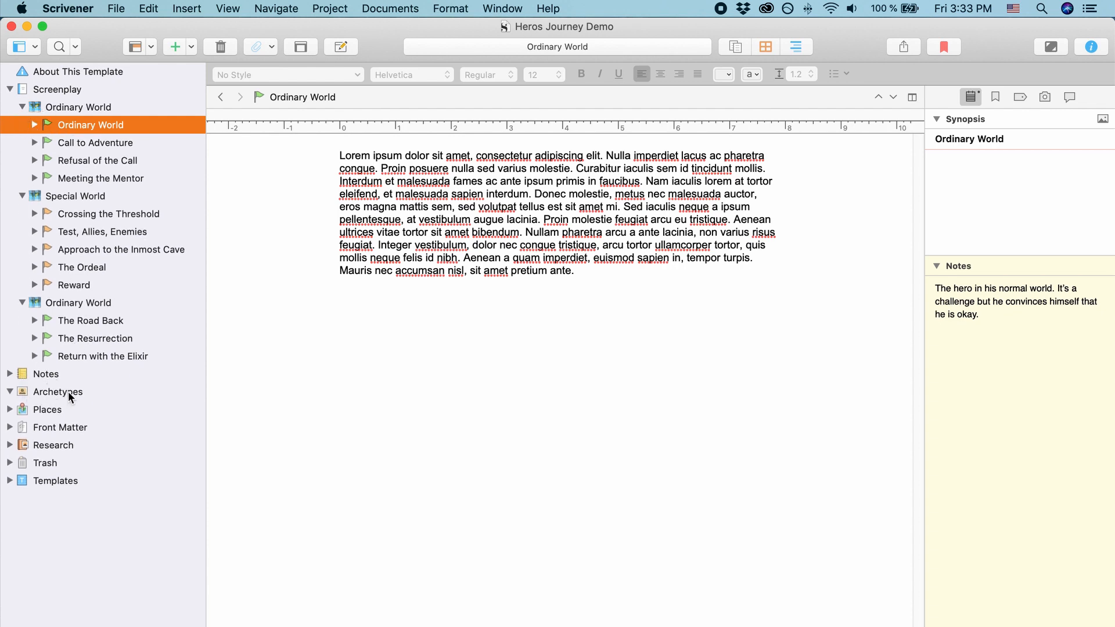
Look through the archetype documents under the Character Sketch template, leaving the Templates folder collapsed.
left_click(9, 481)
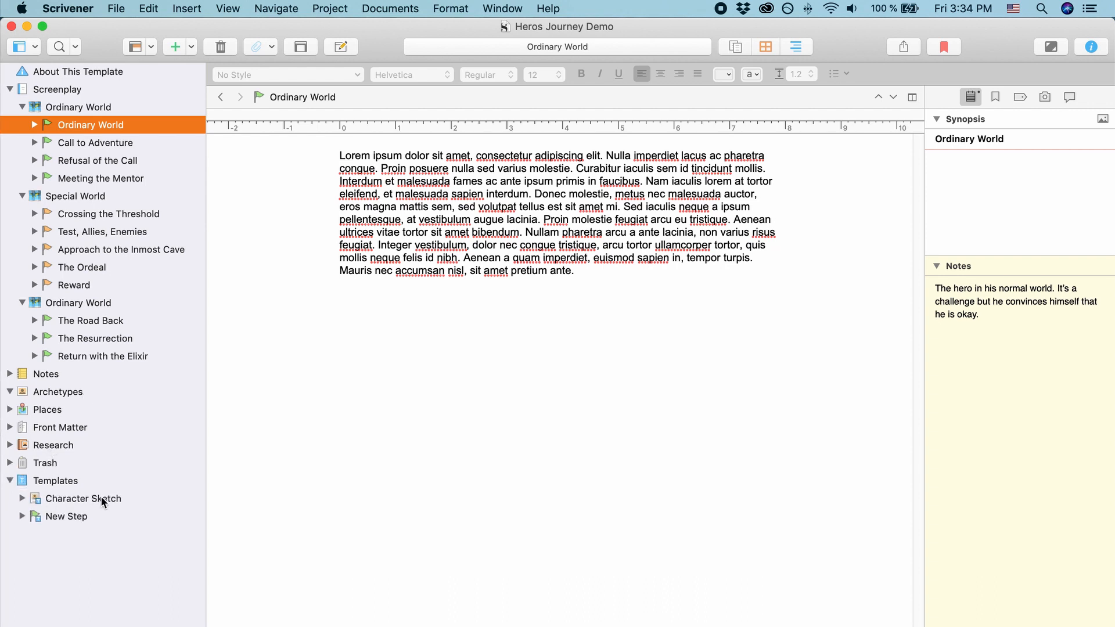
left_click(21, 498)
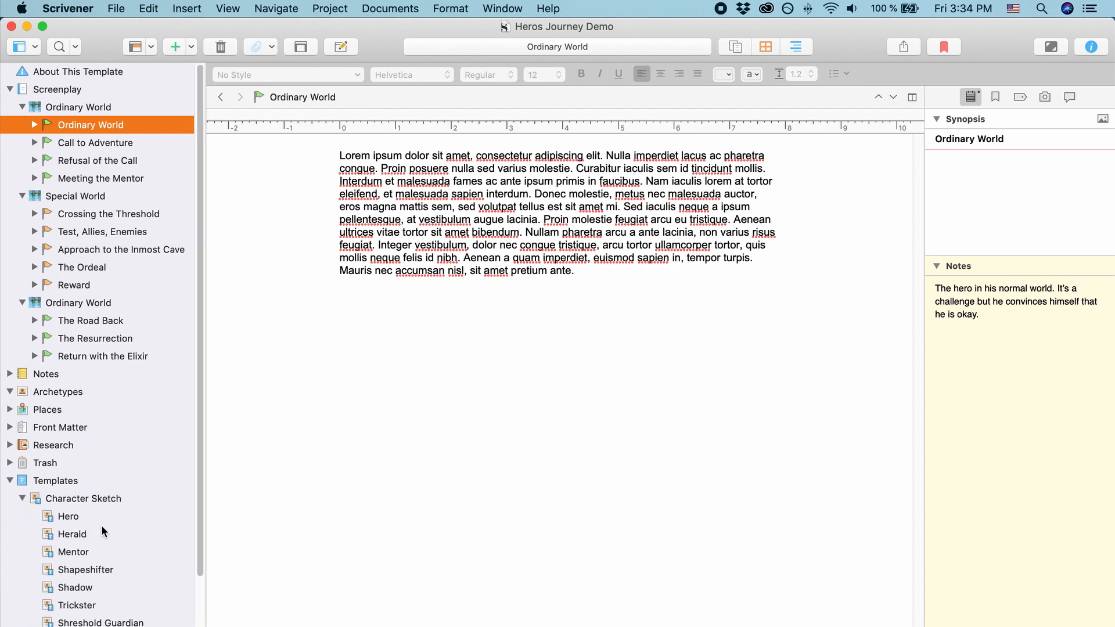
scroll(101, 523, "down", 5)
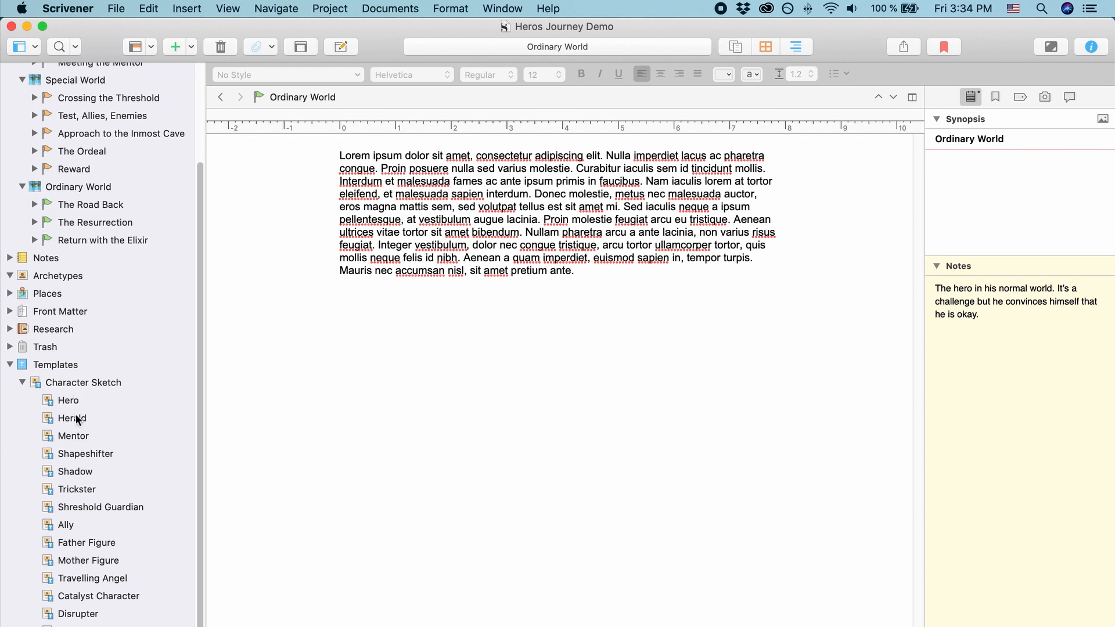
scroll(110, 619, "up", 5)
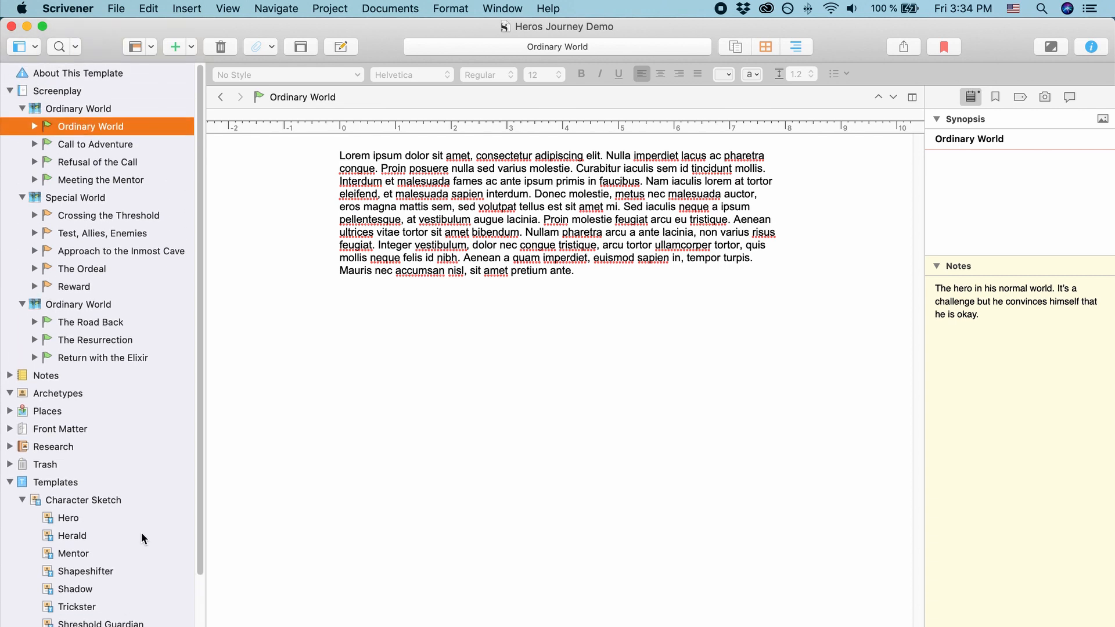
left_click(9, 481)
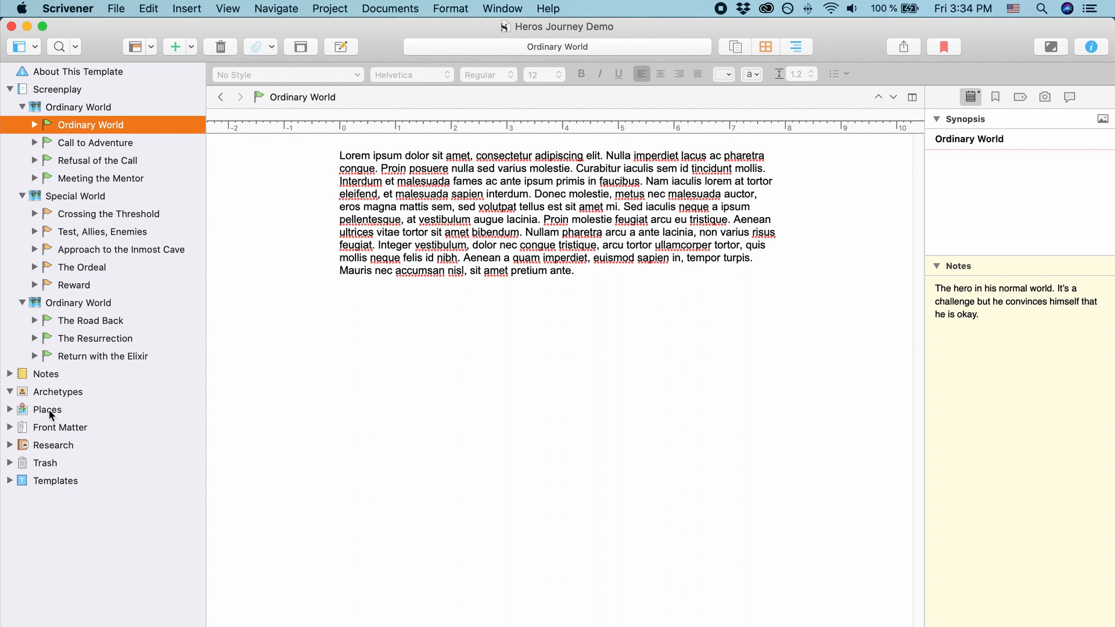
Look at the title pages in Front Matter and the subdocument of the New Step template.
left_click(10, 427)
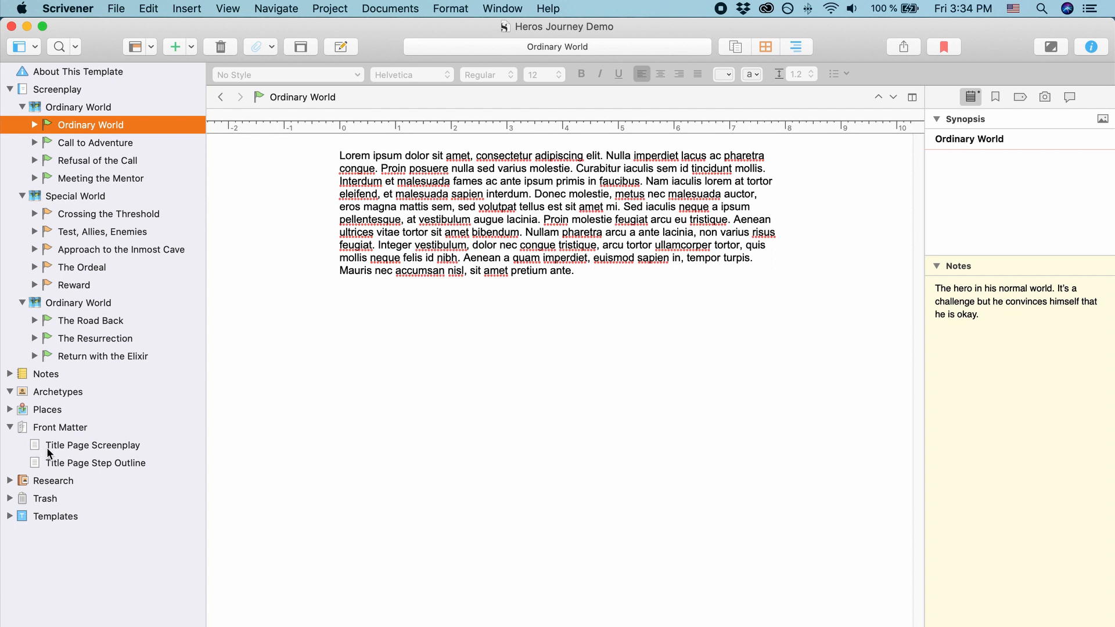
left_click(10, 428)
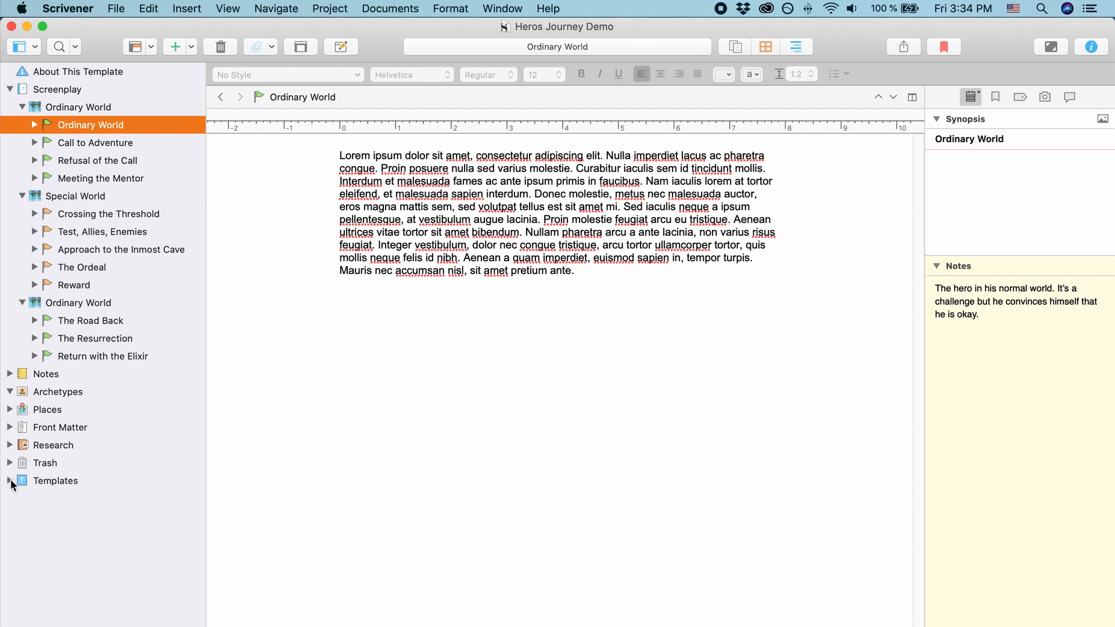
left_click(10, 481)
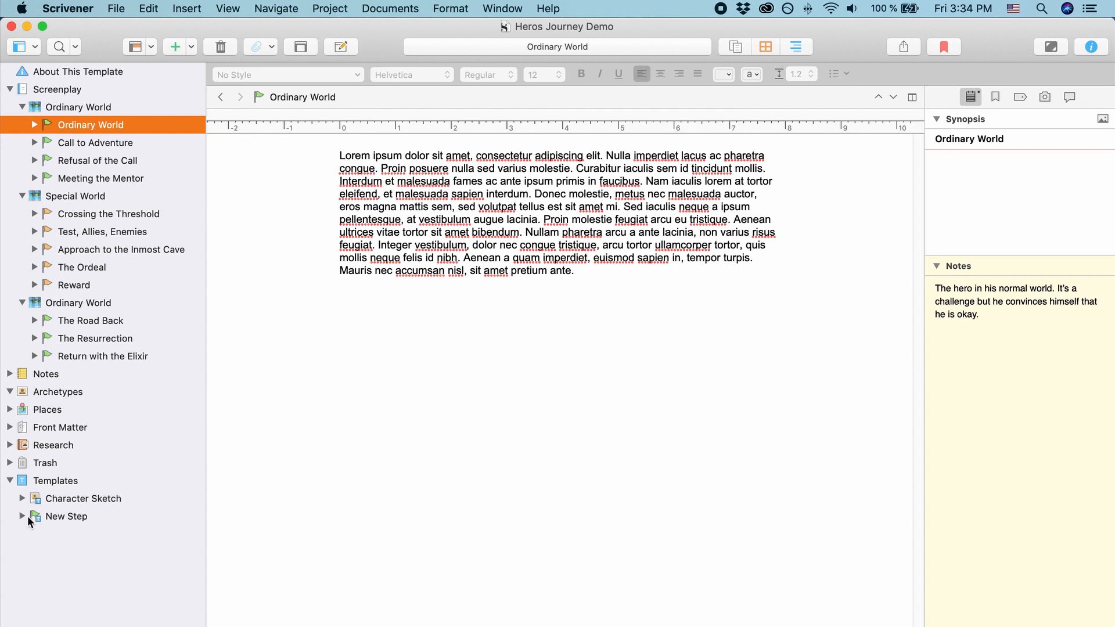
left_click(22, 516)
left_click(587, 347)
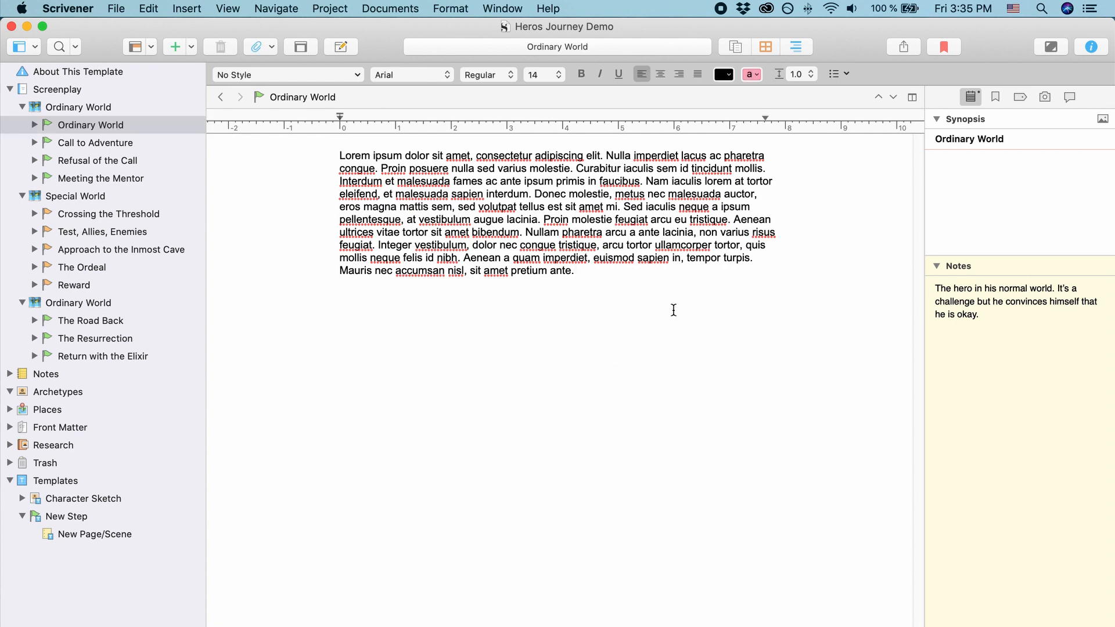
Open the compile settings with the Screenplay folder selected and examine which documents are included.
left_click(55, 89)
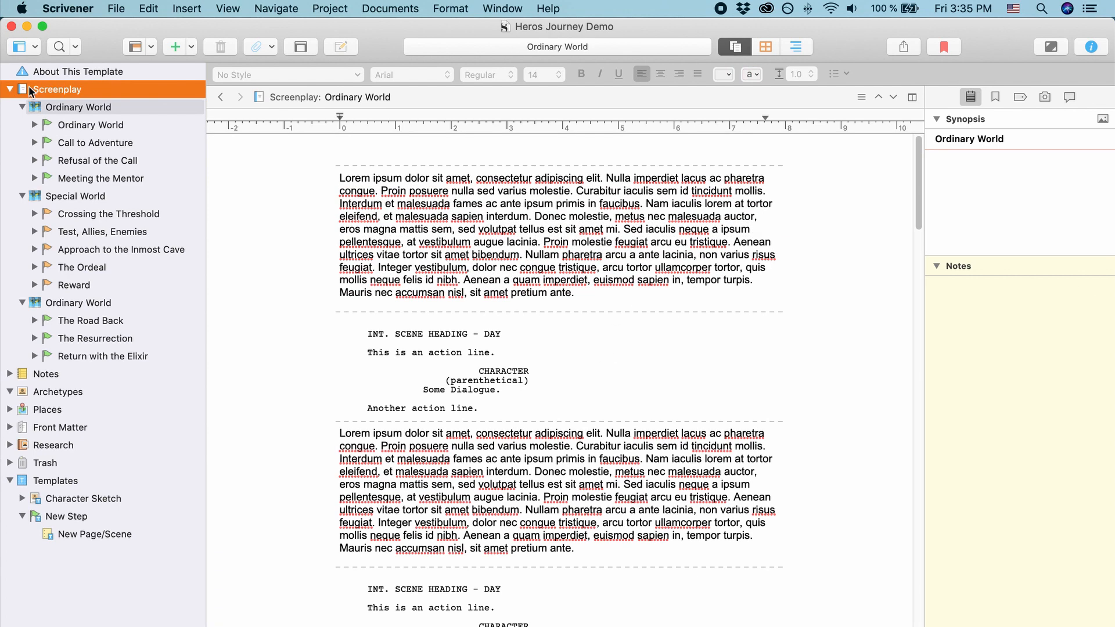
left_click(116, 8)
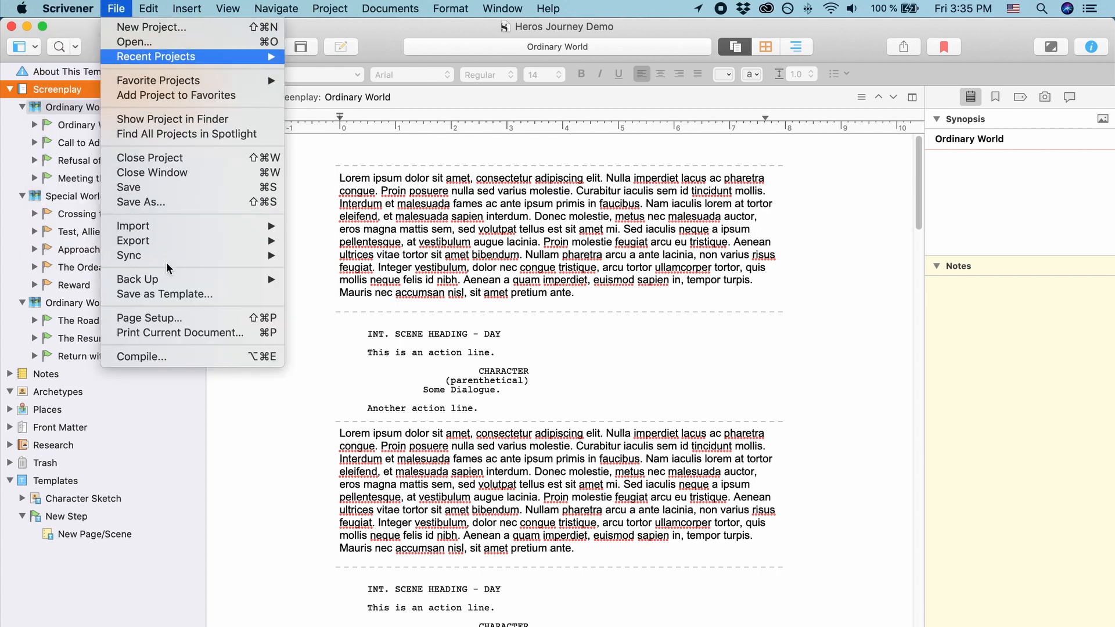
left_click(142, 356)
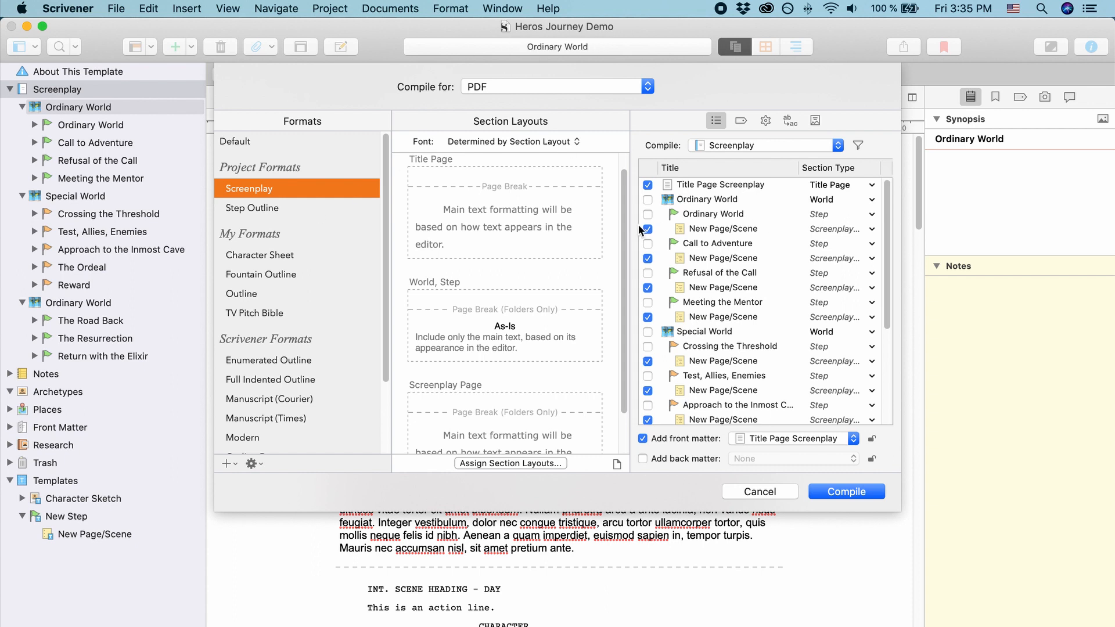
scroll(773, 340, "down", 6)
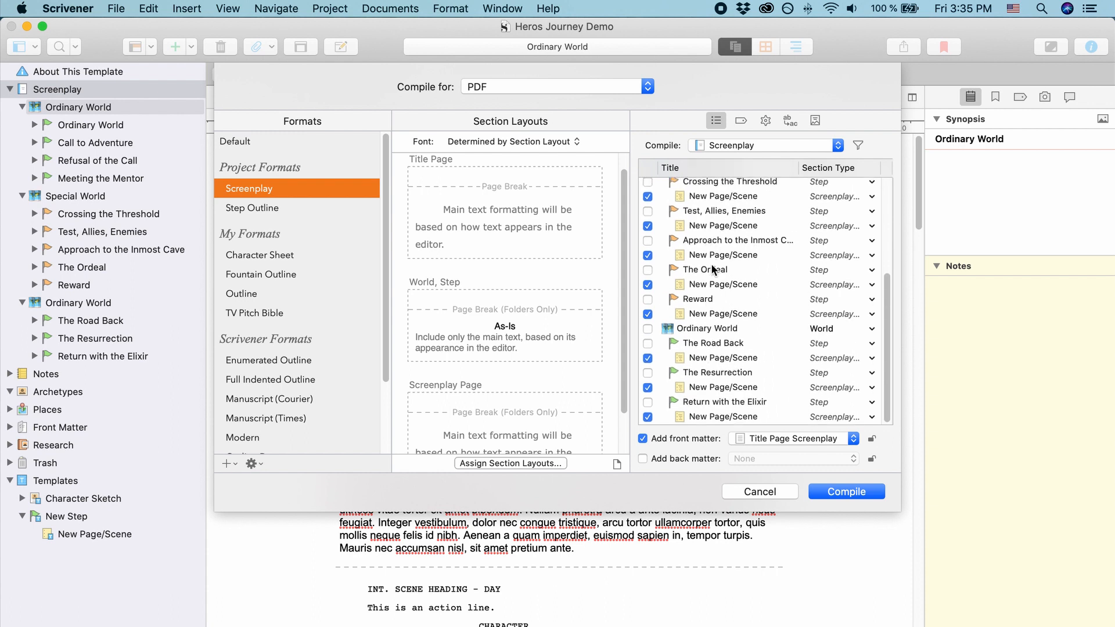
Check the filter options for the documents included in the Screenplay format's compile, leaving them as they are.
scroll(725, 268, "up", 6)
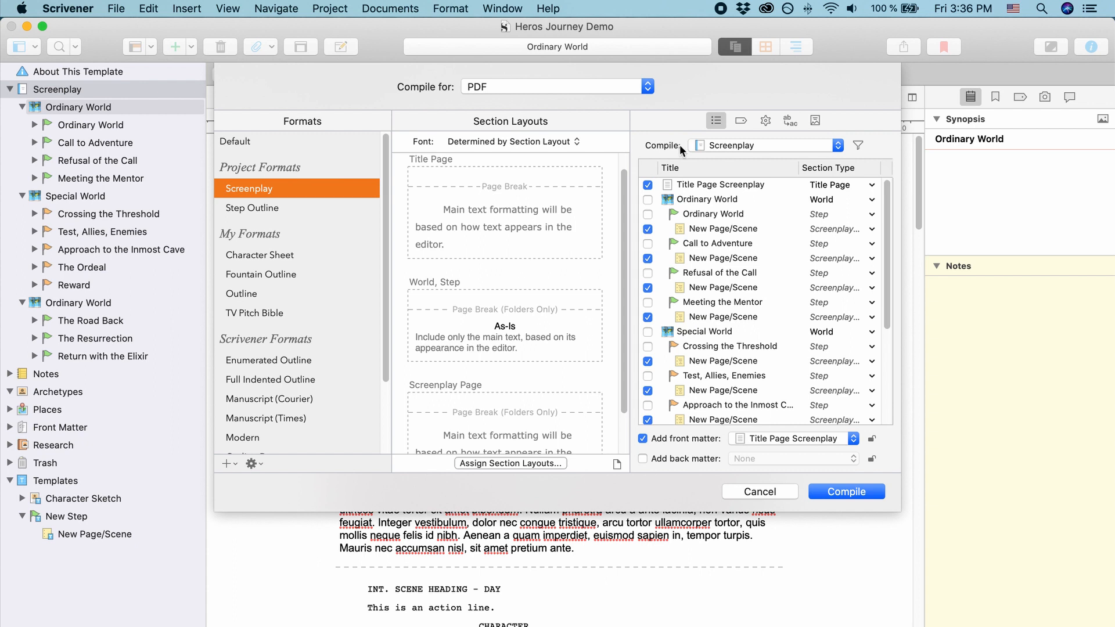
left_click(859, 145)
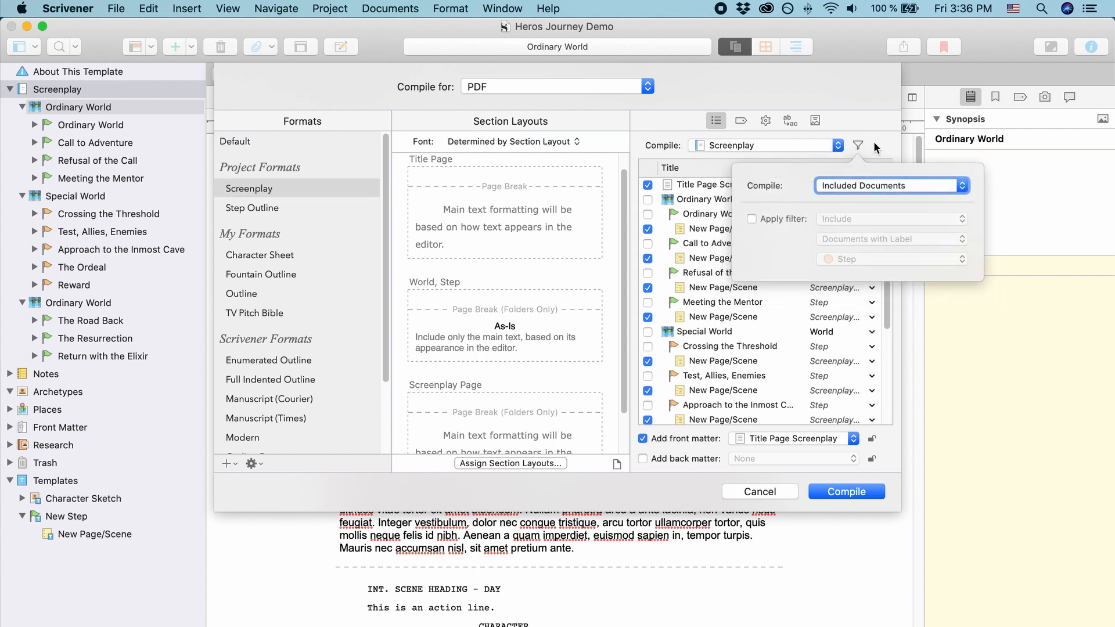
left_click(874, 145)
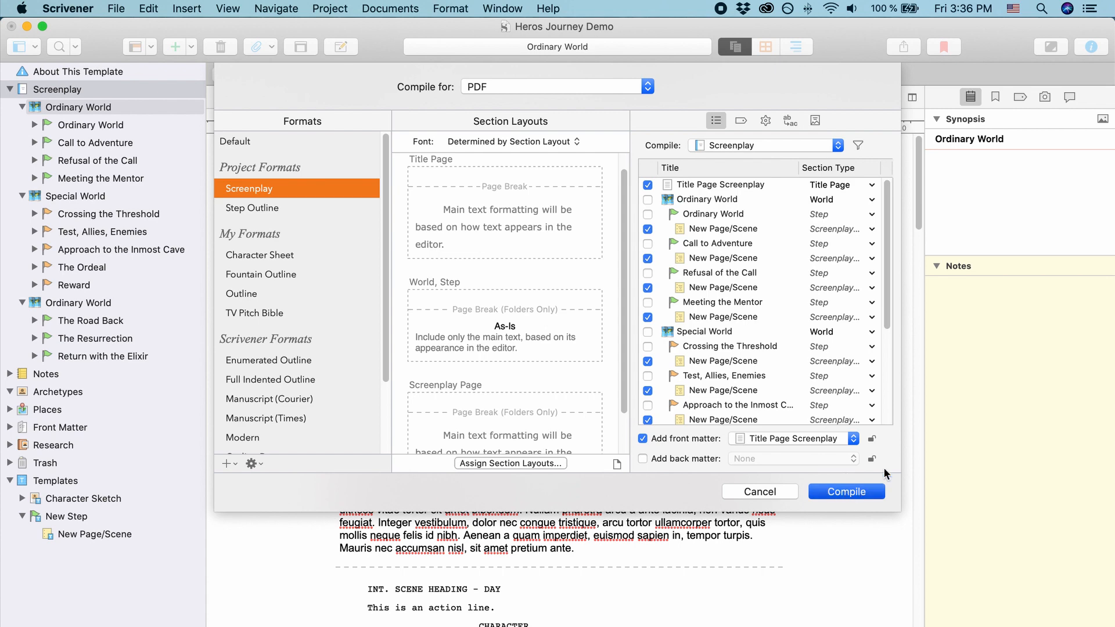
Compile the screenplay to Heros Journey Demo.pdf on the Desktop, and read through the PDF in Preview before closing it.
key("Return")
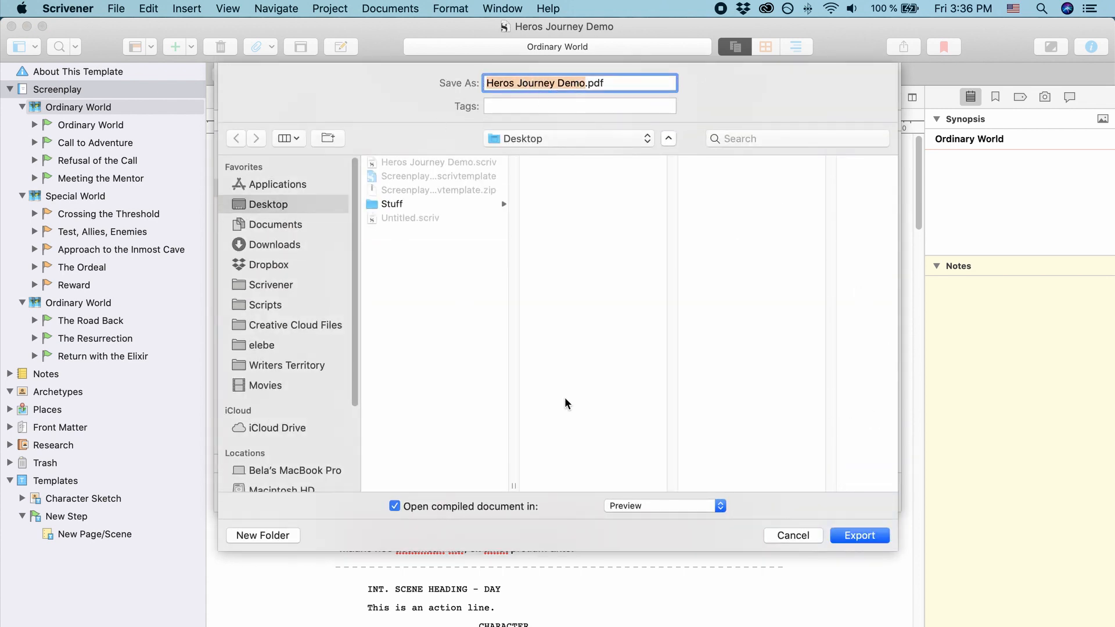
left_click(839, 534)
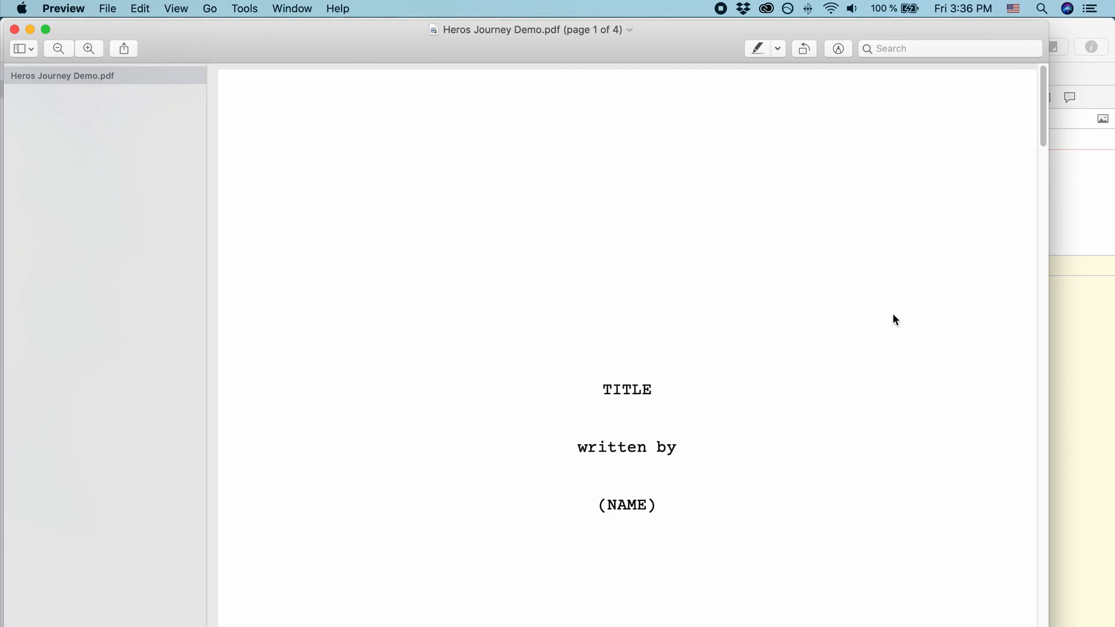
scroll(894, 320, "down", 15)
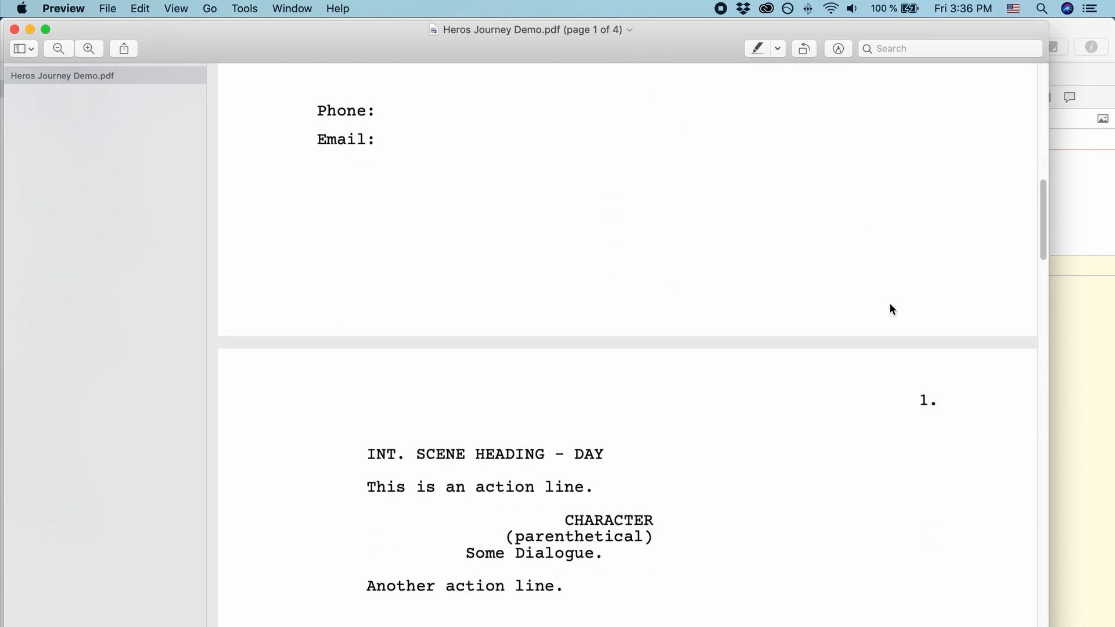
scroll(893, 309, "down", 5)
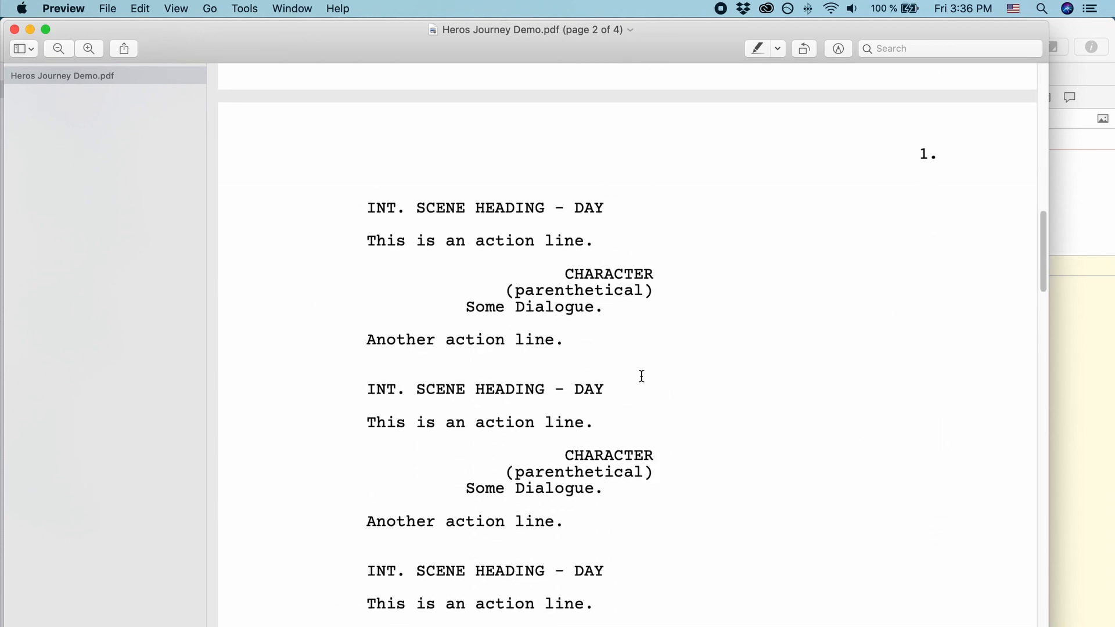
scroll(641, 376, "down", 6)
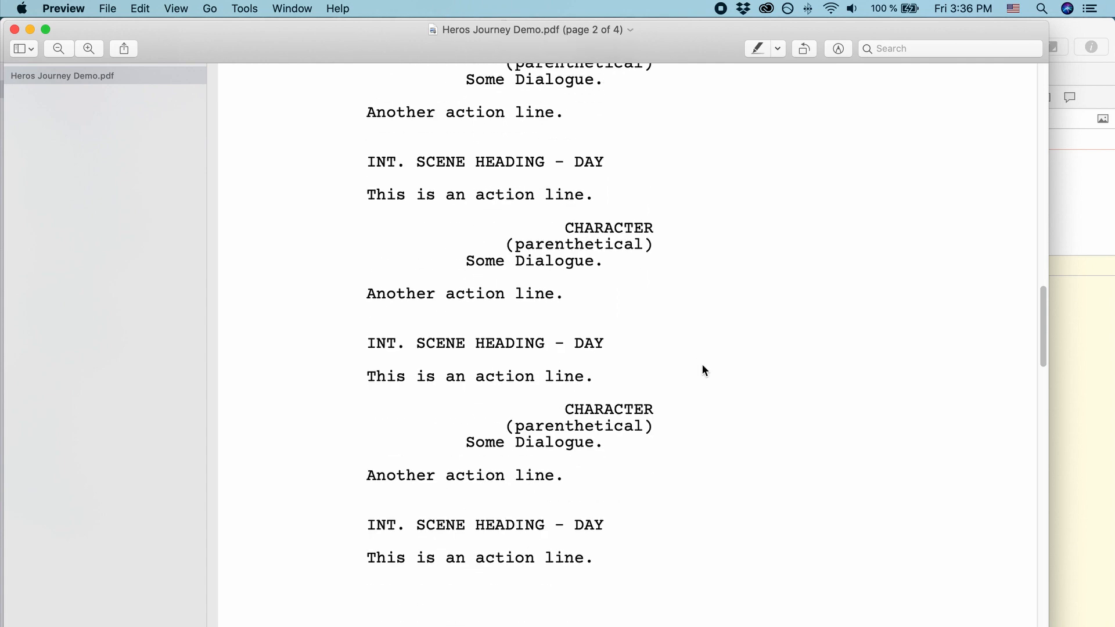
scroll(703, 370, "down", 15)
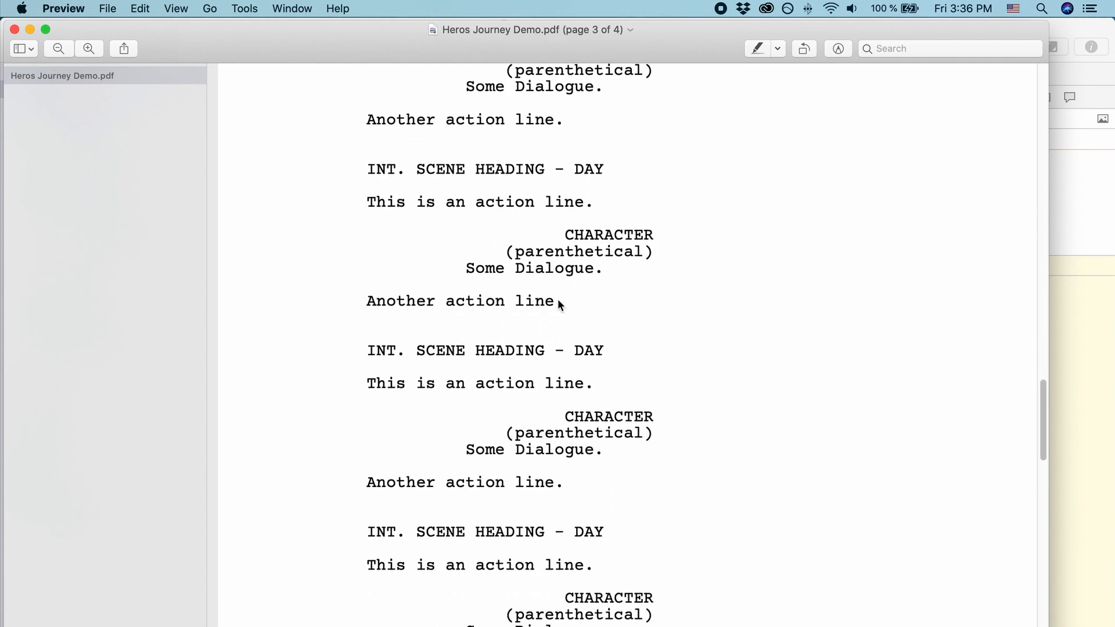
scroll(677, 376, "down", 15)
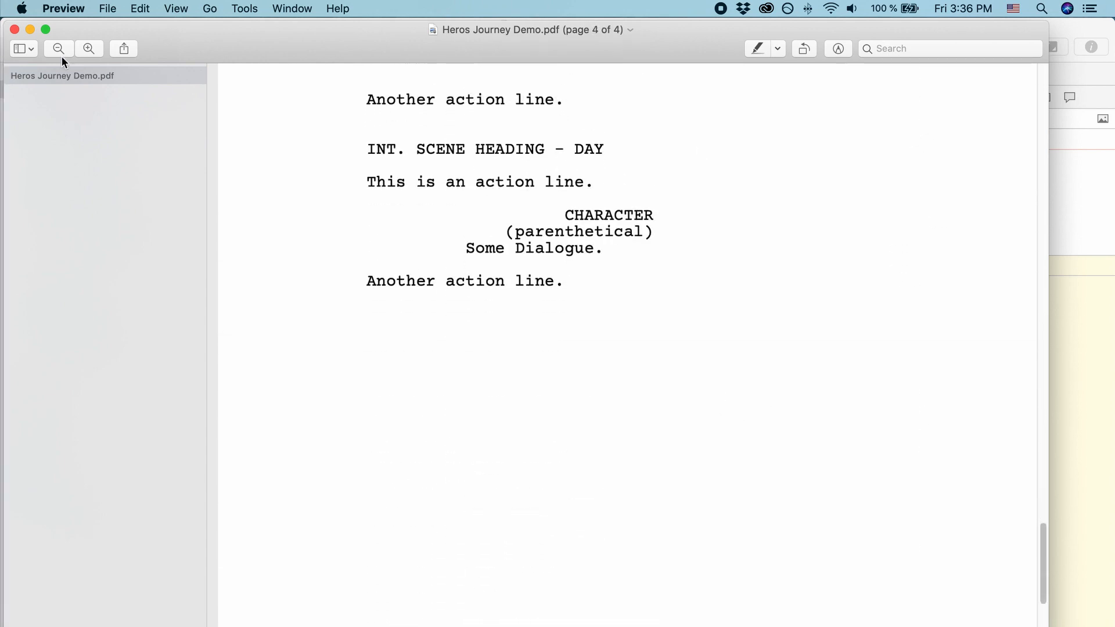
left_click(15, 29)
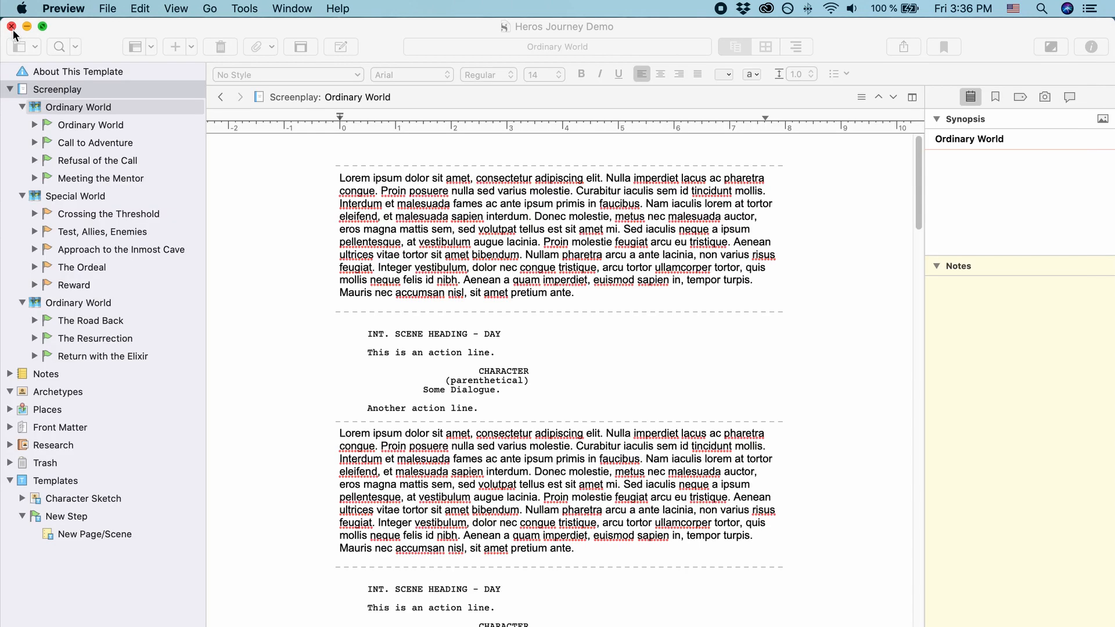
Reopen the project's compile settings in Scrivener and choose the Step Outline project format.
left_click(285, 24)
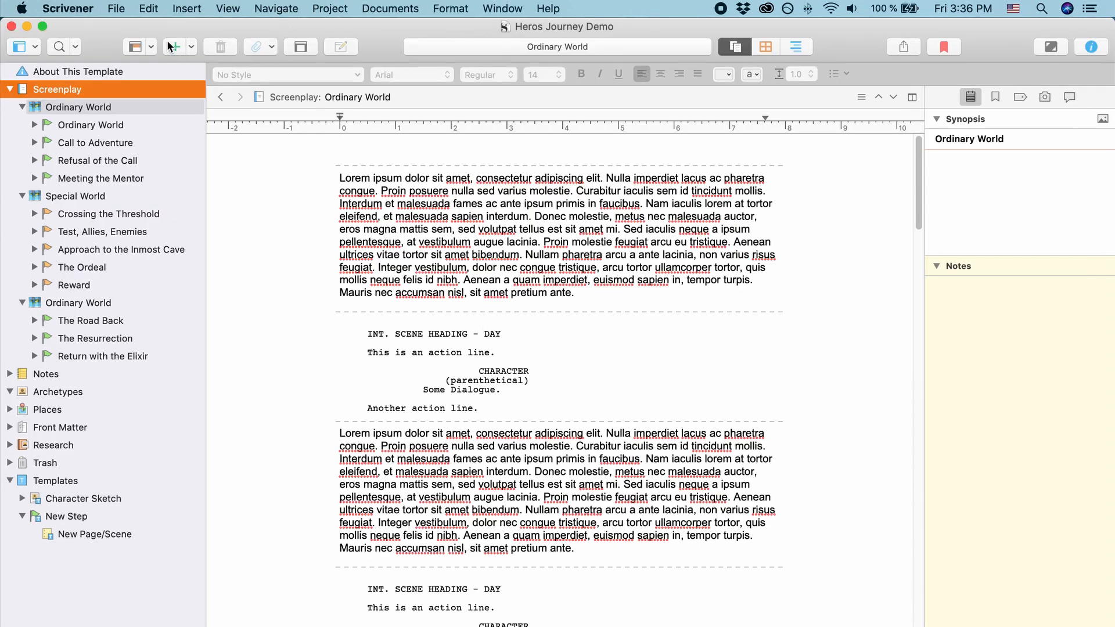
left_click(117, 10)
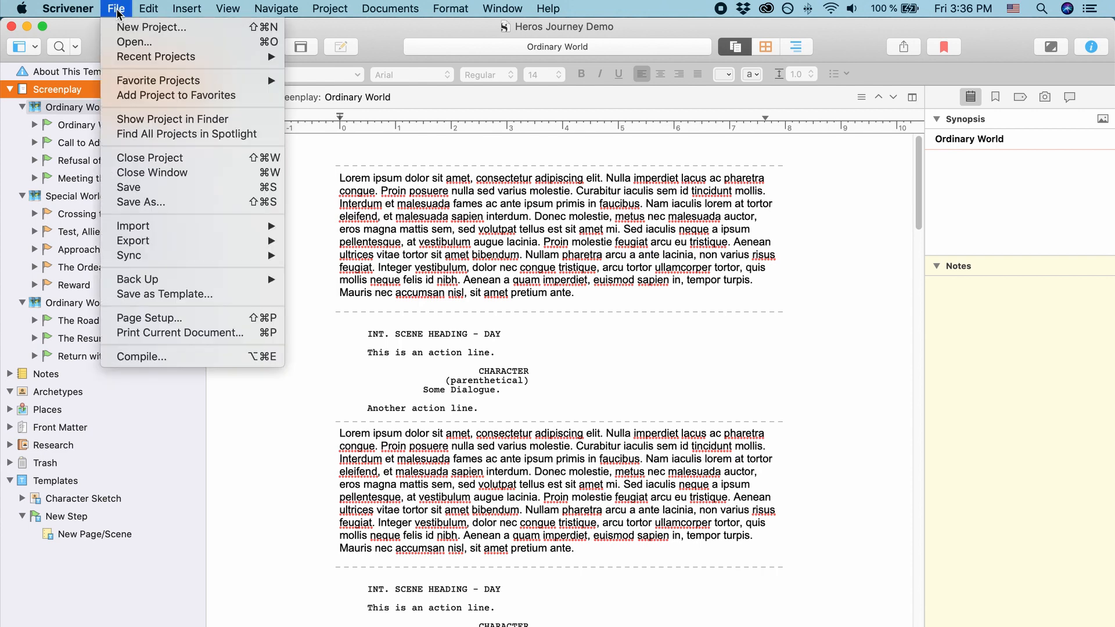
left_click(220, 356)
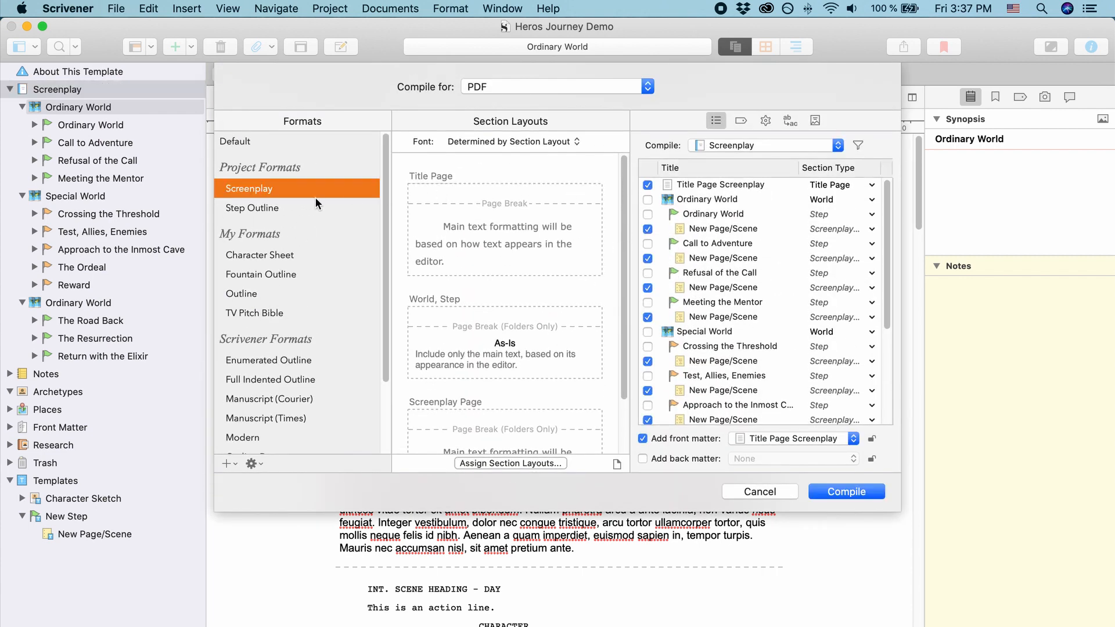
left_click(263, 208)
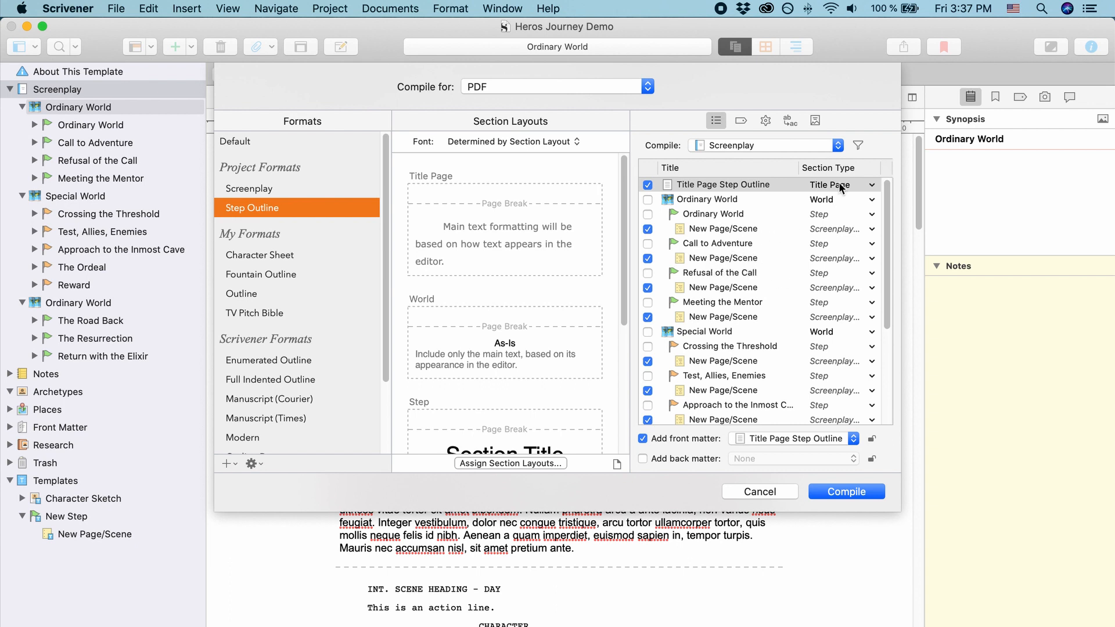
Set the compile filter to consider all documents and include only documents with the label Step.
left_click(858, 145)
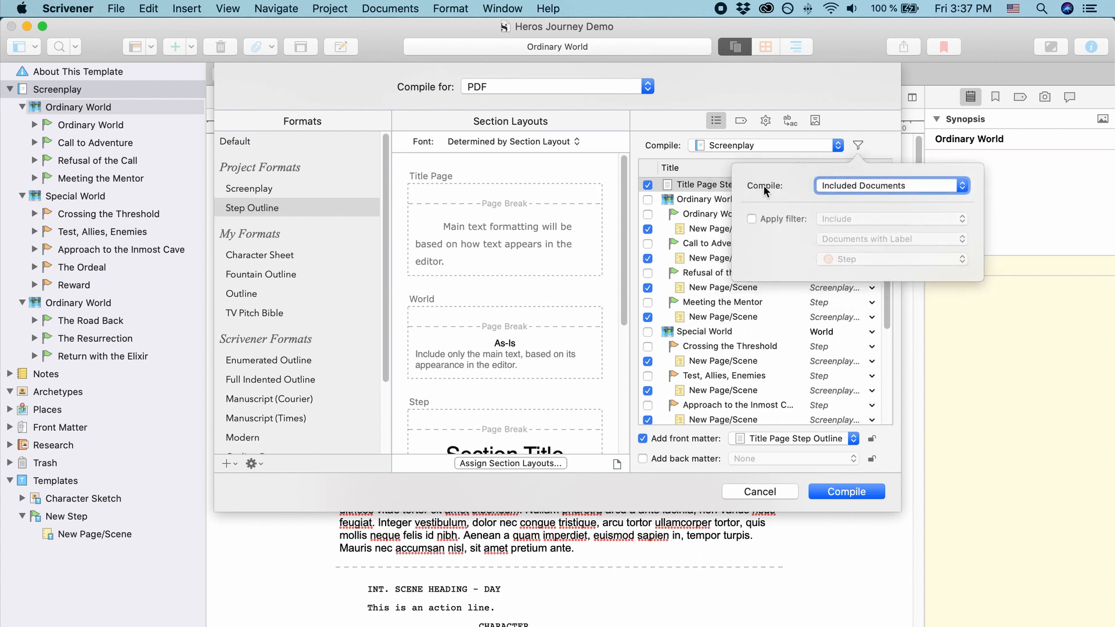
left_click(860, 186)
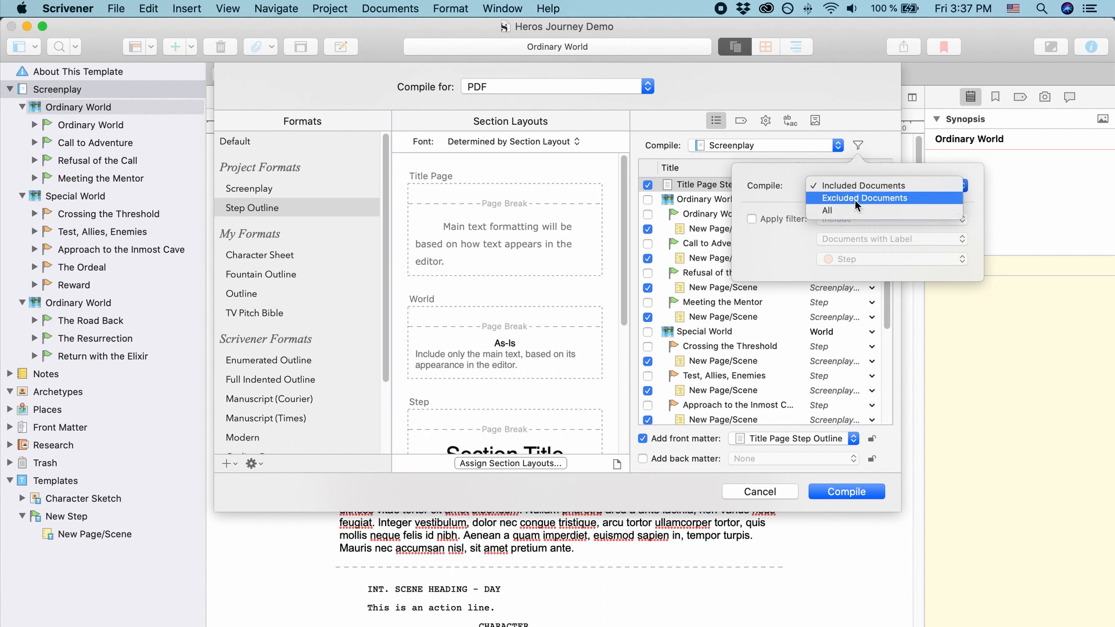
left_click(854, 209)
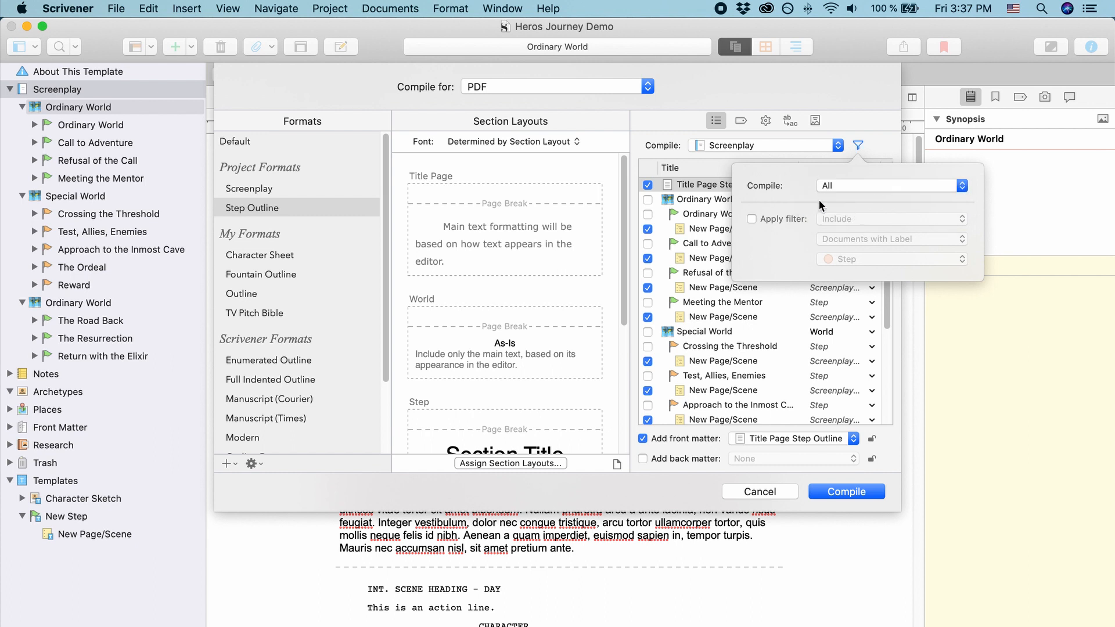
left_click(775, 218)
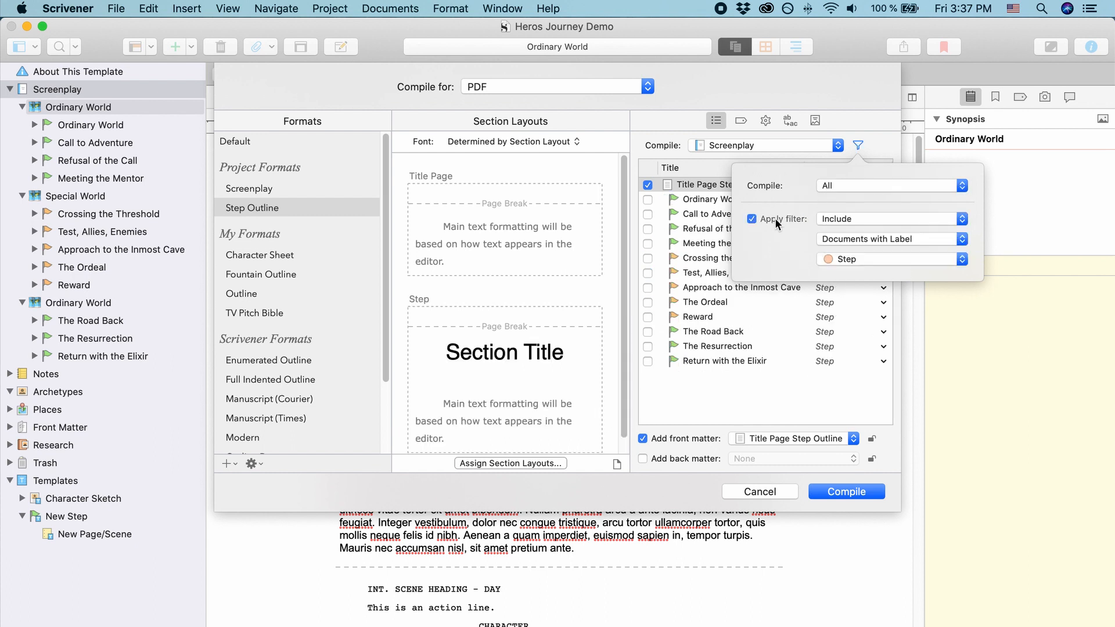
left_click(837, 218)
left_click(847, 221)
left_click(962, 261)
left_click(960, 261)
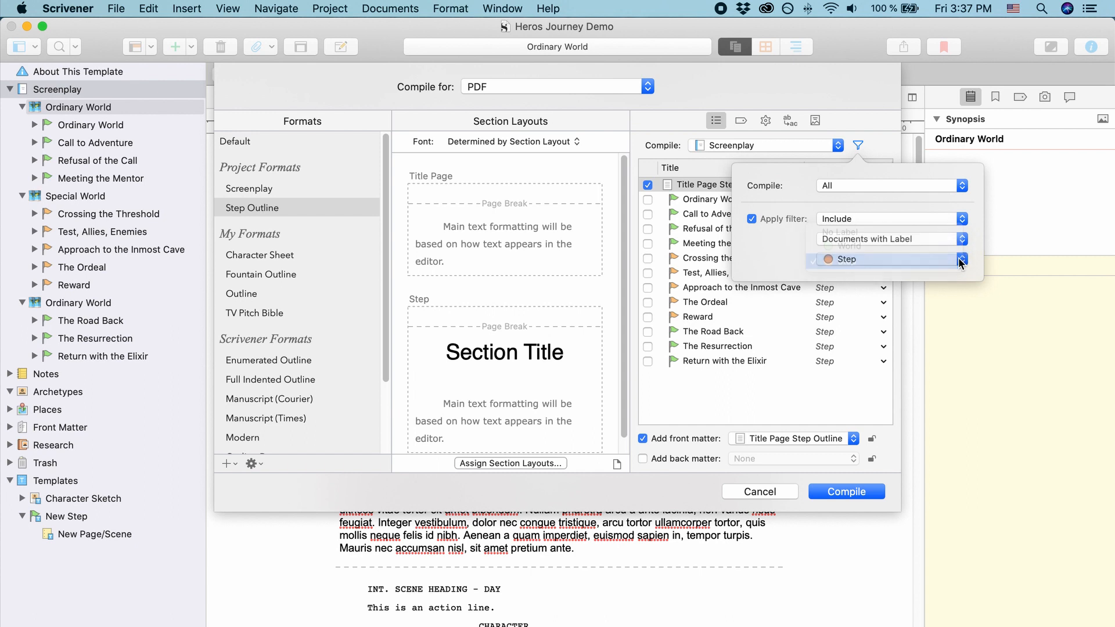
left_click(874, 109)
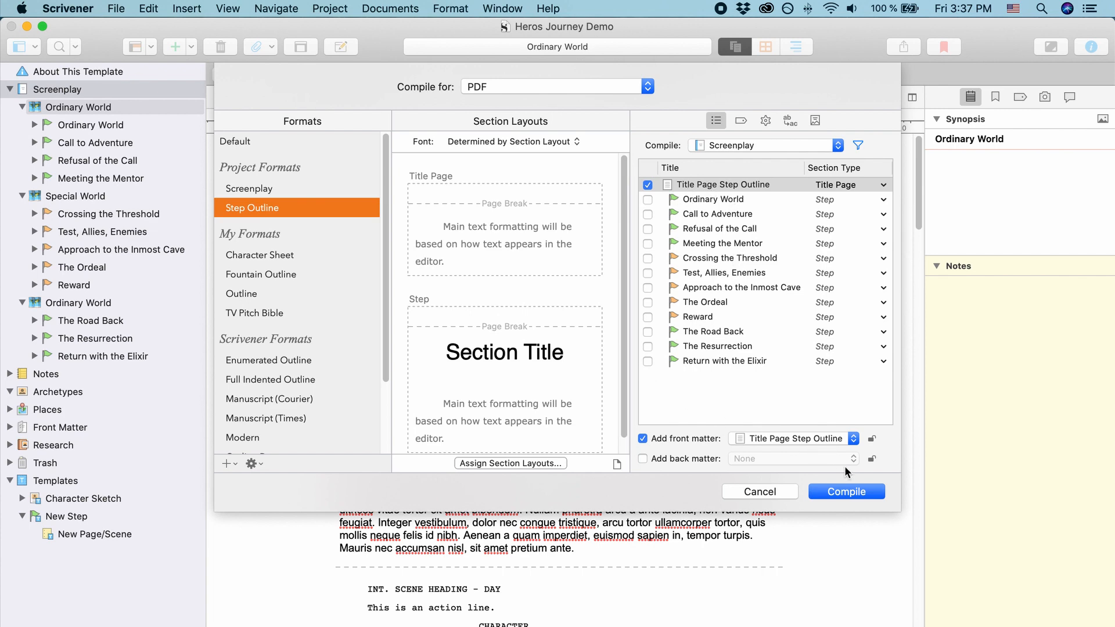
Compile the step outline as a PDF to the Desktop, replacing the existing Heros Journey Demo.pdf.
left_click(848, 491)
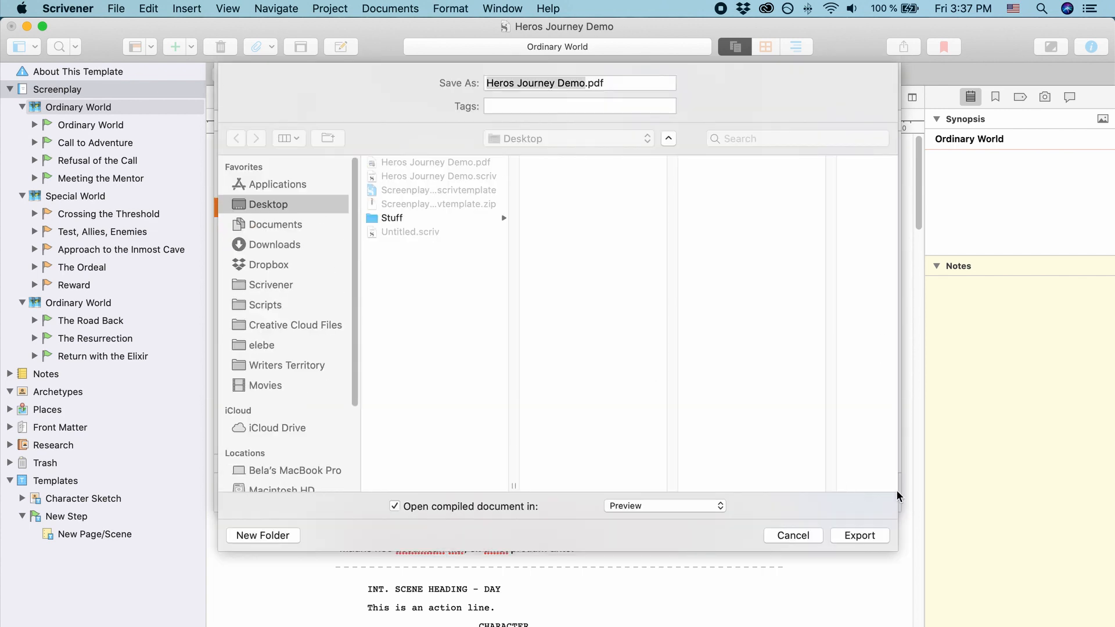
left_click(861, 535)
left_click(678, 157)
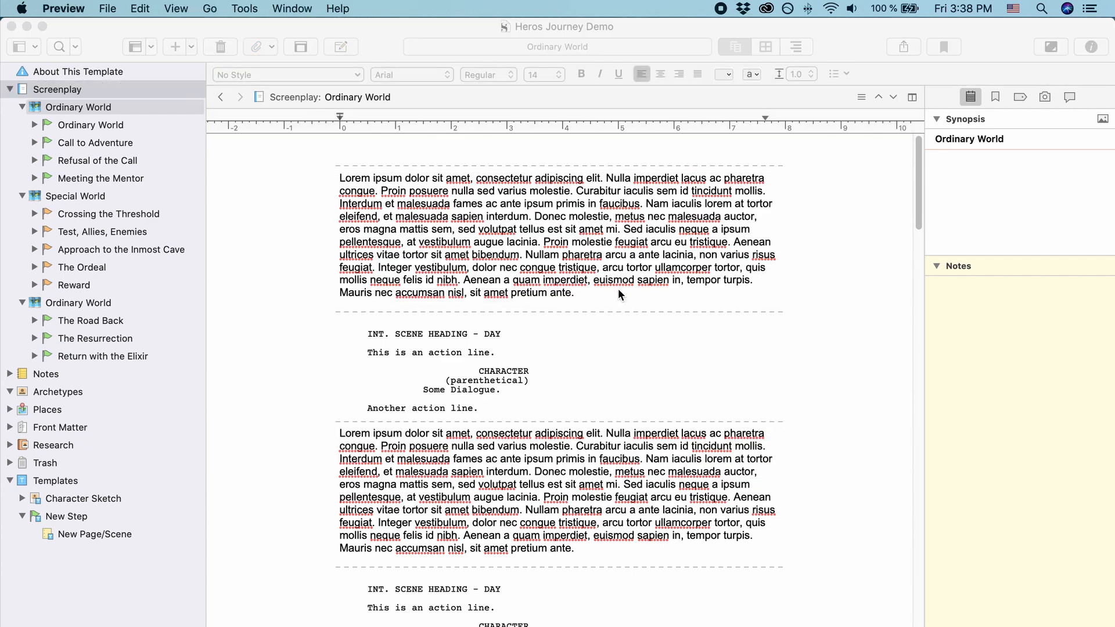
Read through the step pages of the compiled step outline PDF in Preview, and close it.
scroll(755, 286, "down", 5)
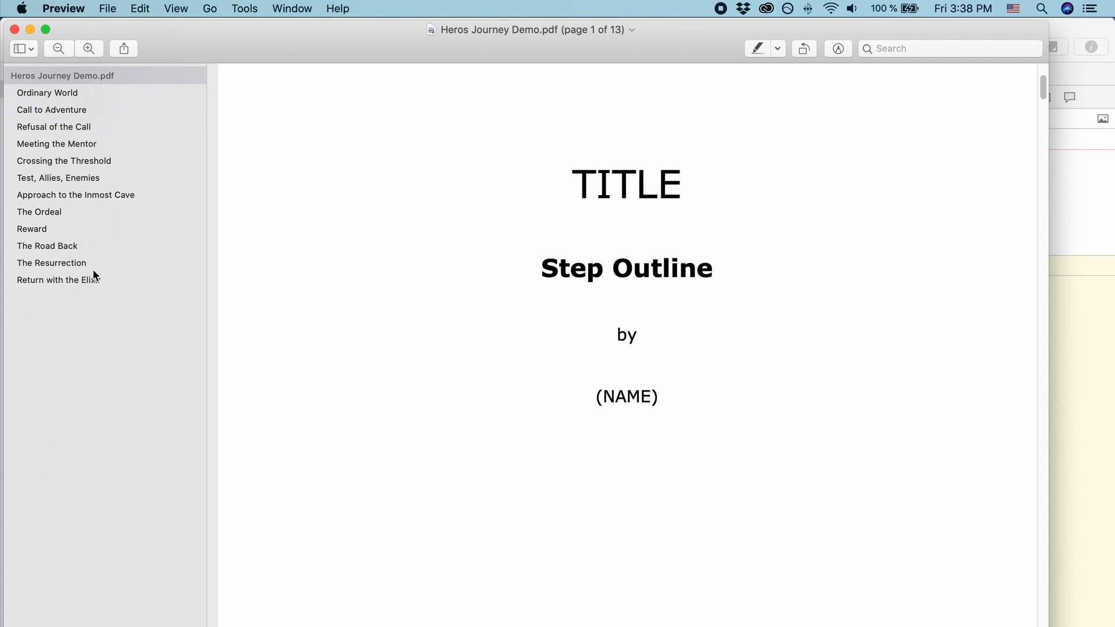
scroll(749, 301, "down", 15)
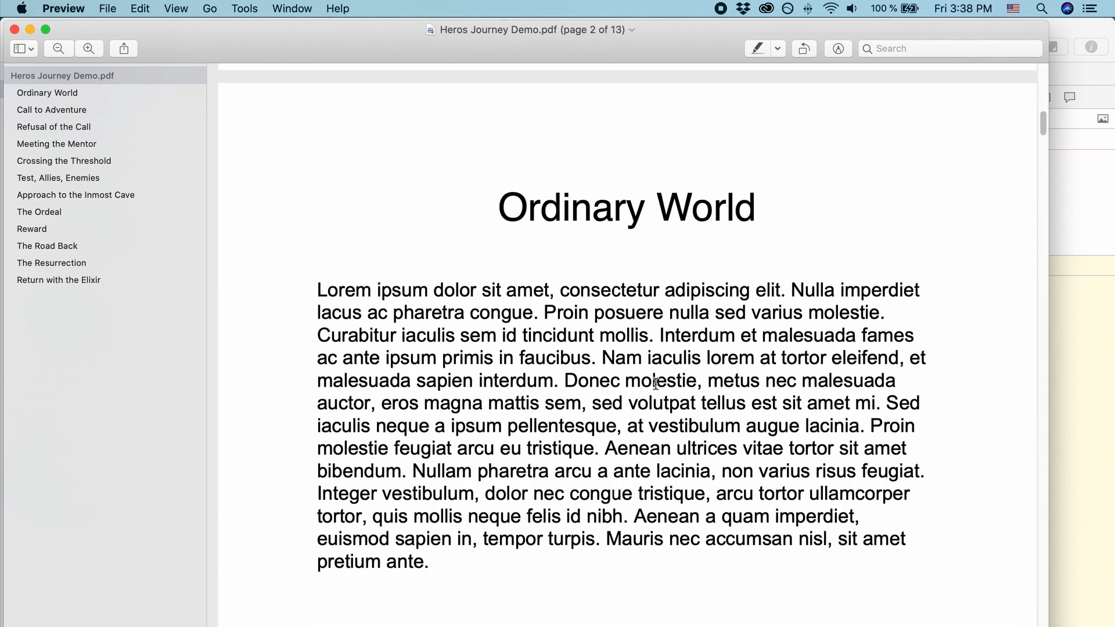
scroll(657, 381, "down", 10)
scroll(684, 372, "down", 15)
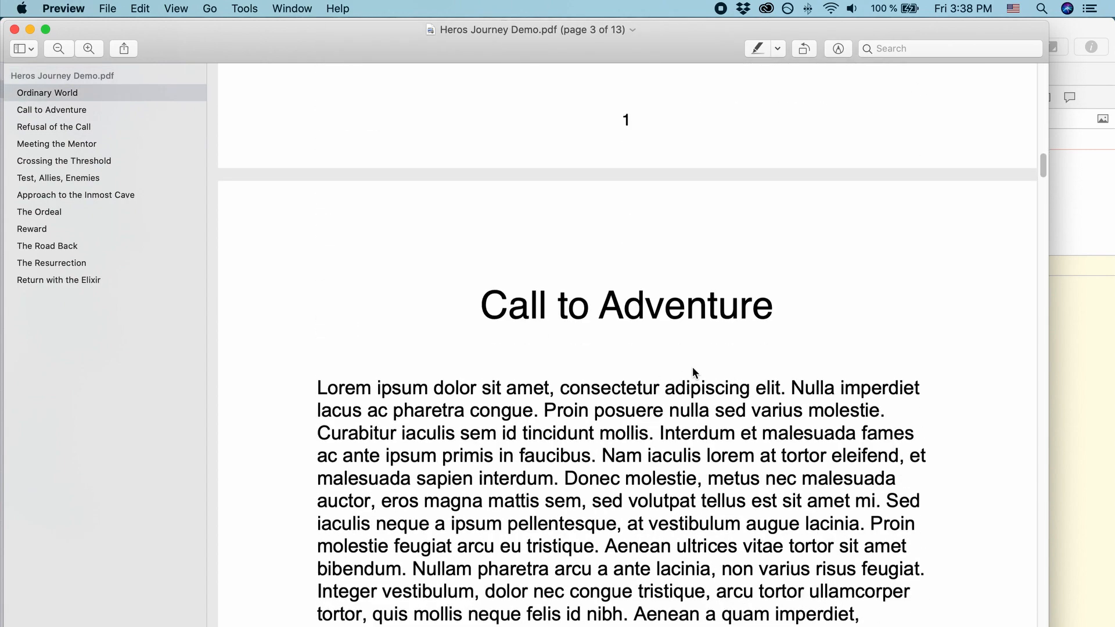
scroll(708, 376, "down", 8)
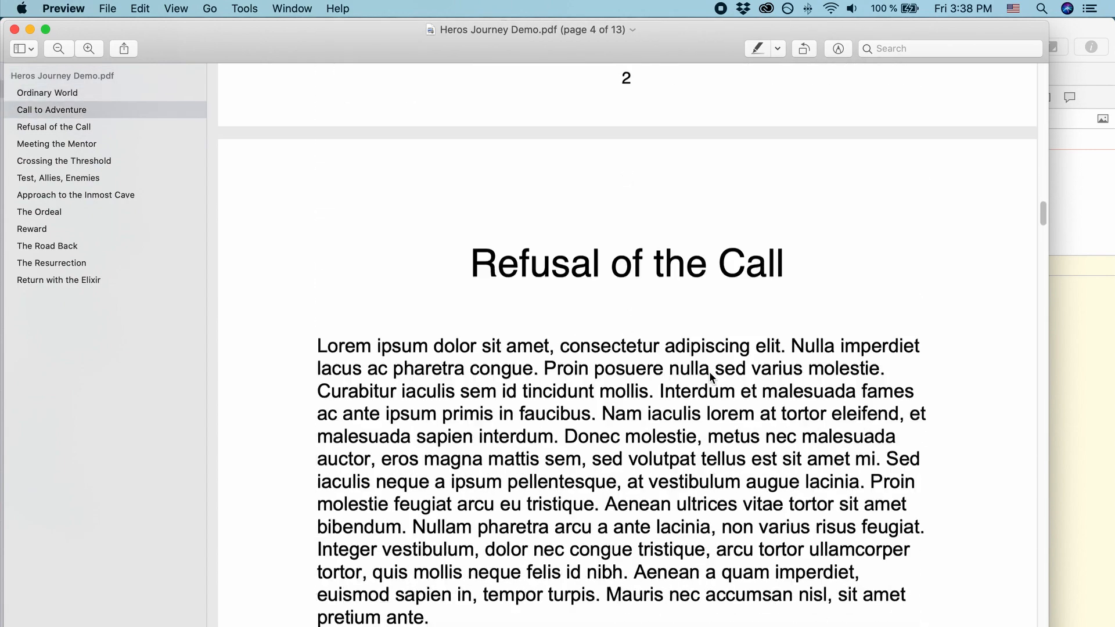
scroll(631, 255, "down", 15)
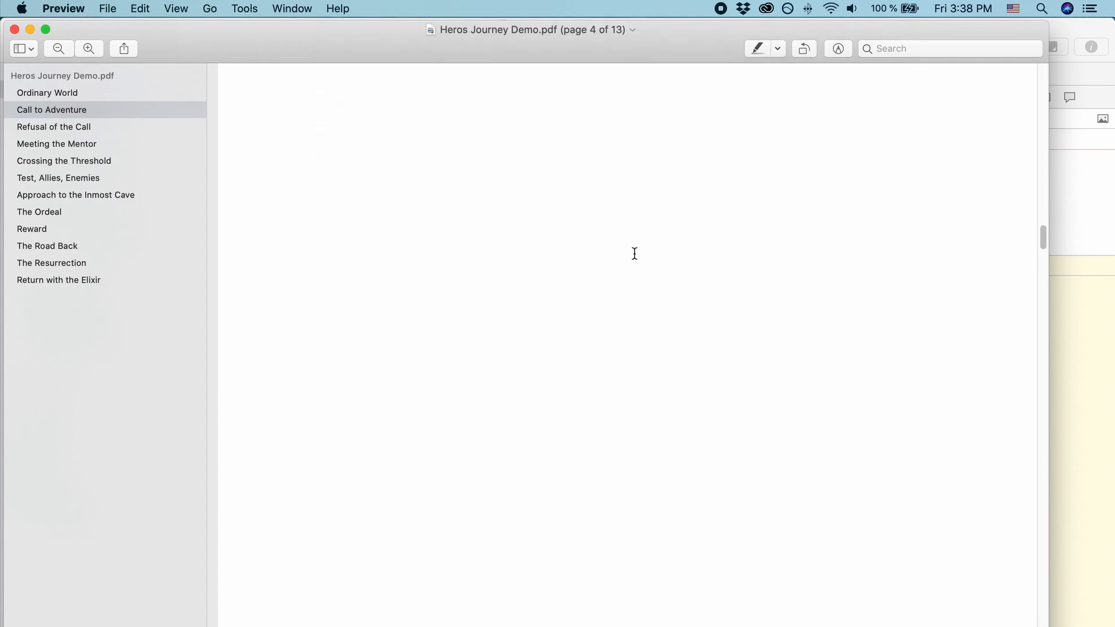
scroll(672, 265, "down", 5)
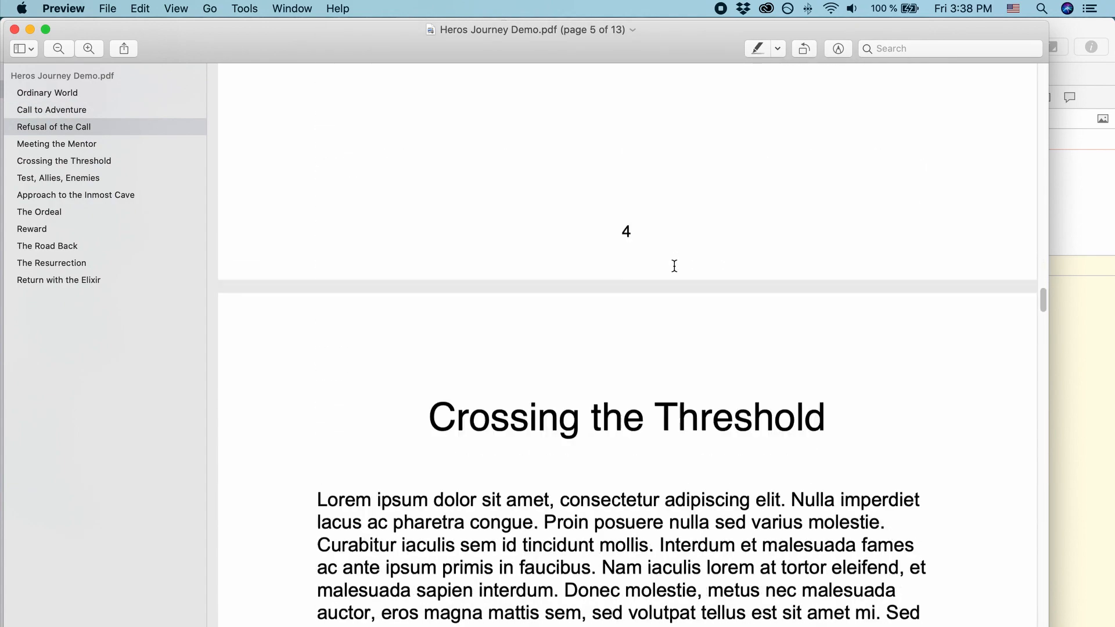
left_click(15, 29)
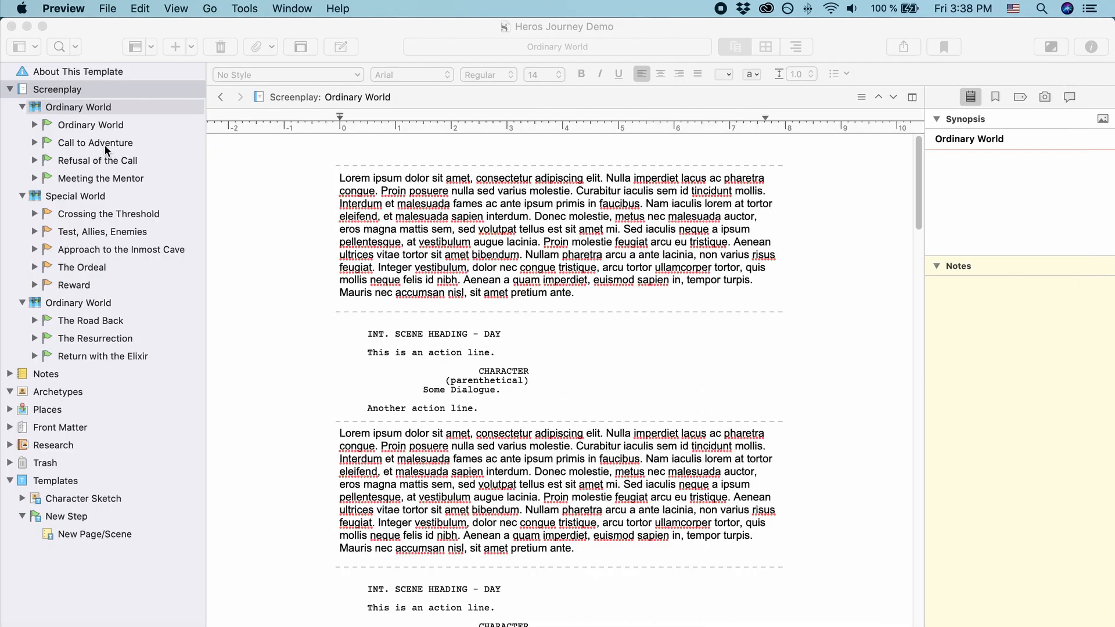
Switch to Scrivener, reopen the compile settings and assign the Text Section with Heading layout to the Step section type.
left_click(216, 34)
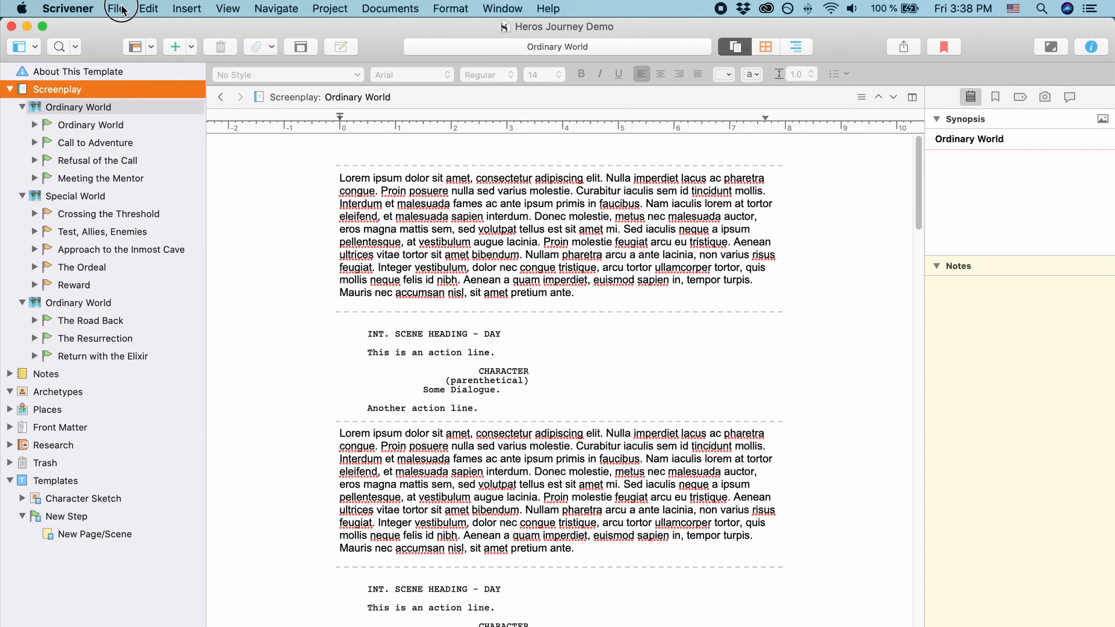
left_click(121, 8)
left_click(247, 357)
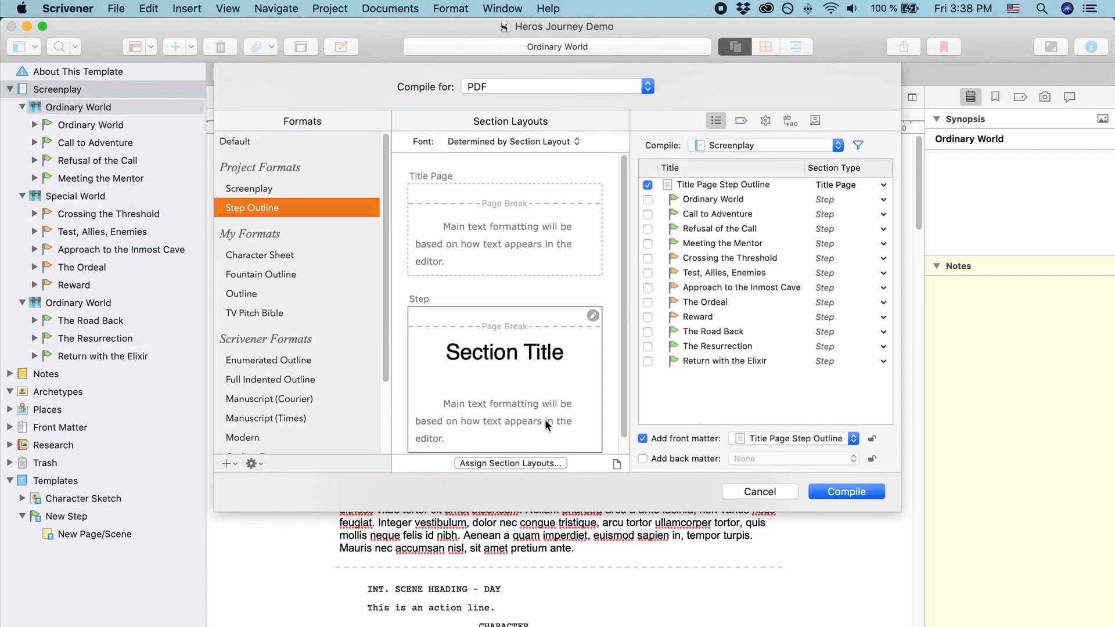
left_click(511, 463)
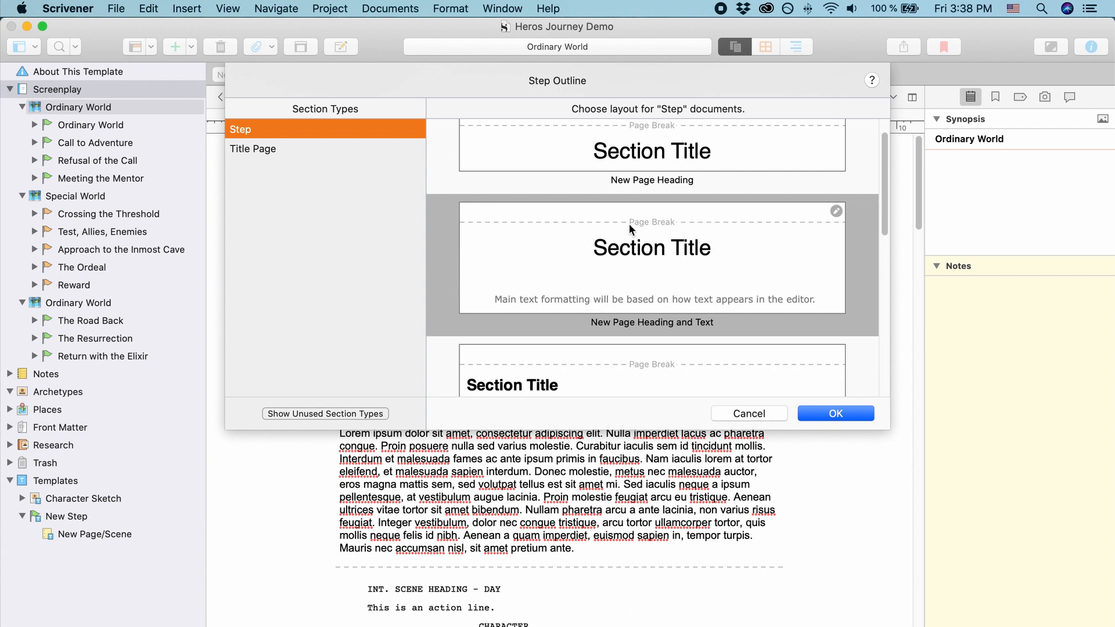
scroll(721, 263, "down", 5)
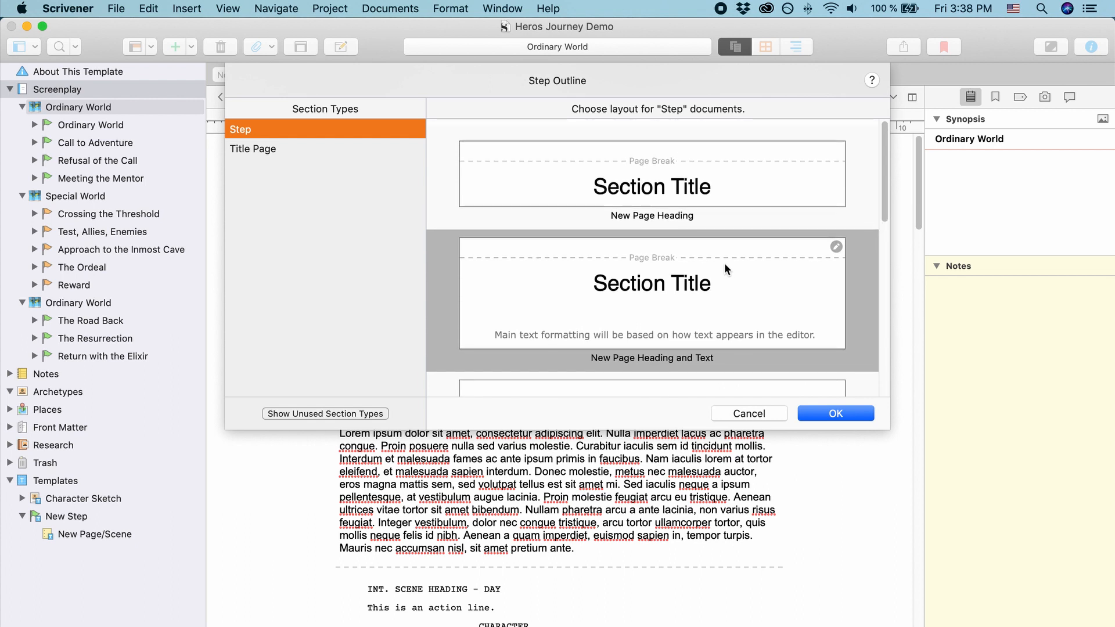
scroll(731, 259, "down", 3)
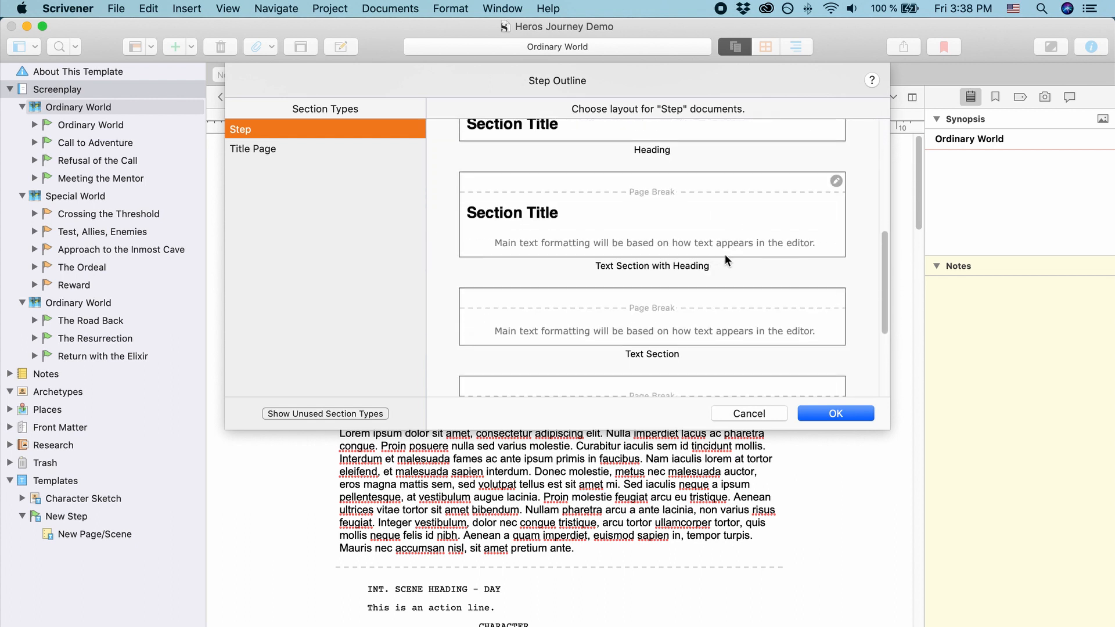
left_click(666, 211)
scroll(813, 372, "up", 2)
left_click(854, 414)
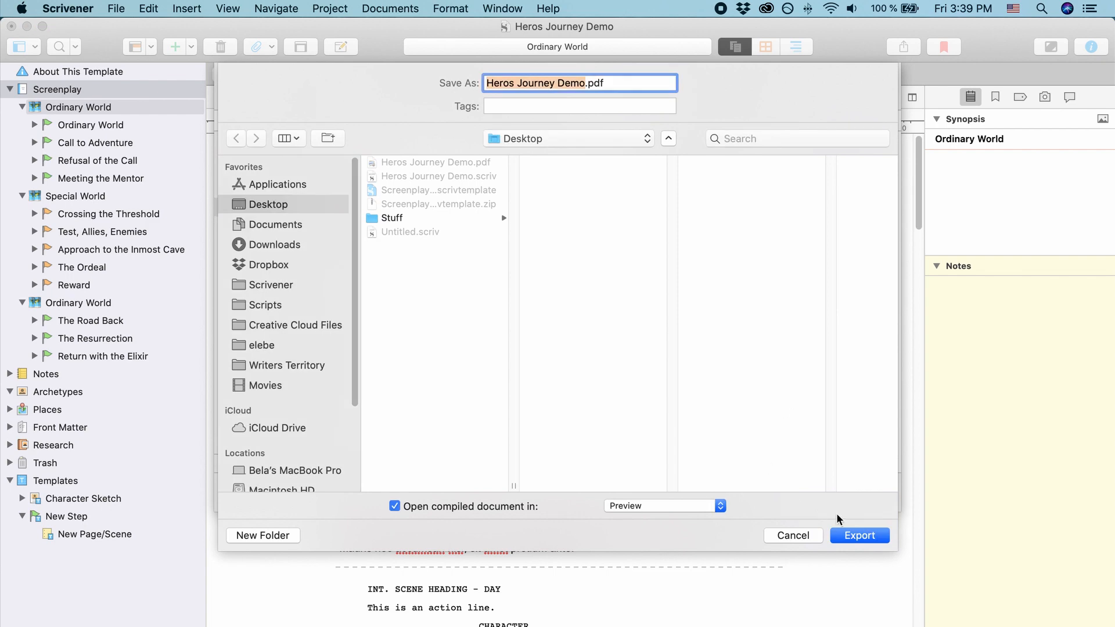
Export the step outline with section headings as a PDF to the Desktop, replacing the existing Heros Journey Demo.pdf.
left_click(857, 537)
left_click(667, 153)
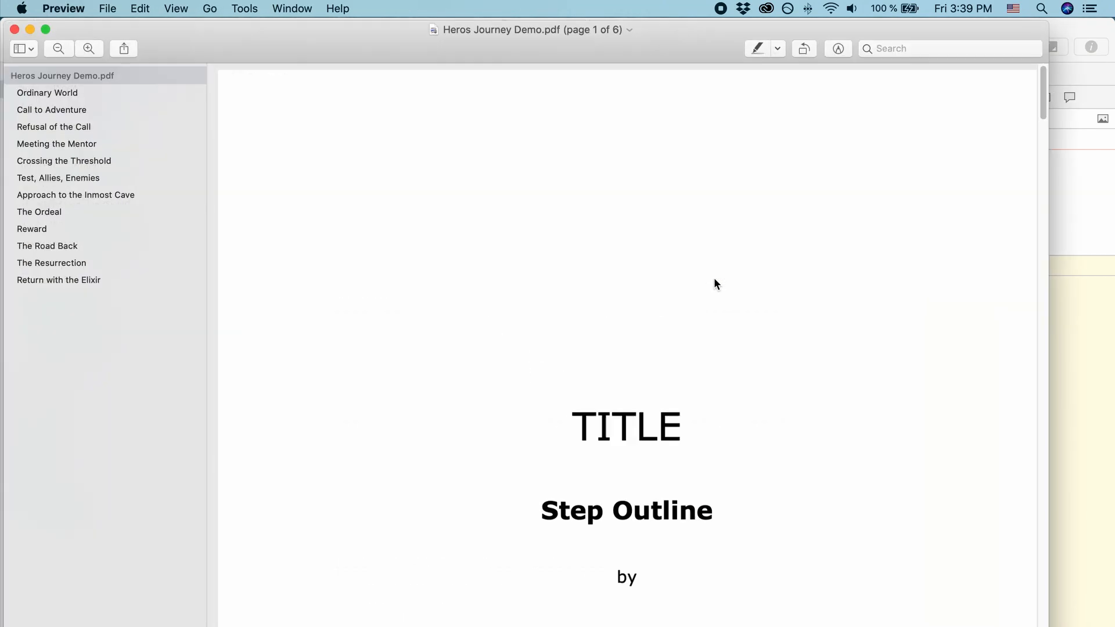
Examine how the step headings and text flow across the pages of the compiled PDF in Preview, and close it.
scroll(715, 279, "down", 15)
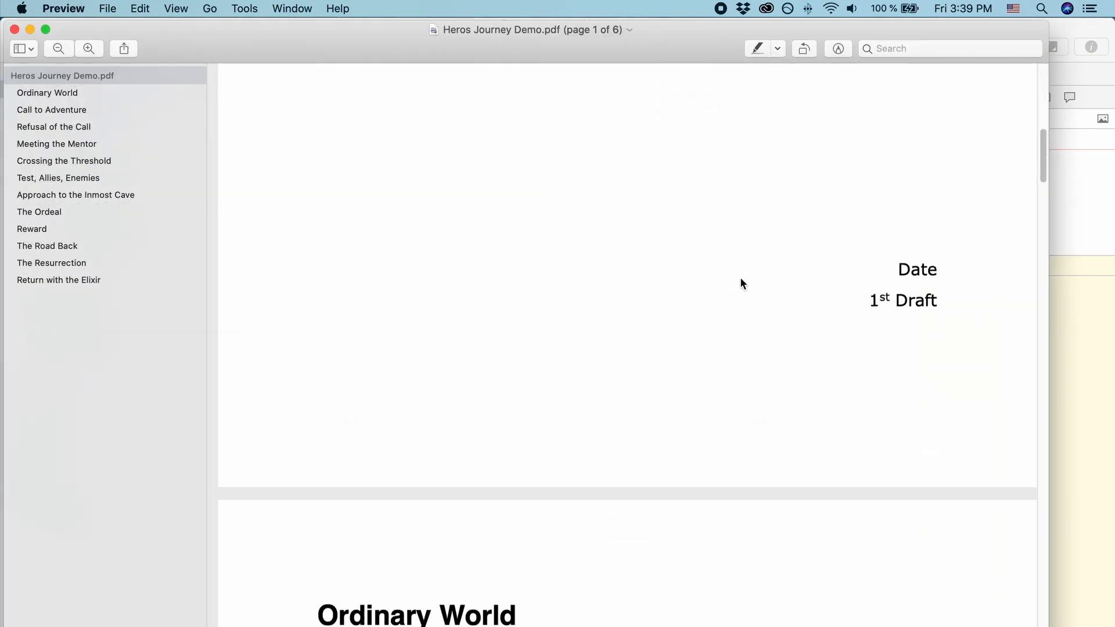
scroll(743, 279, "down", 5)
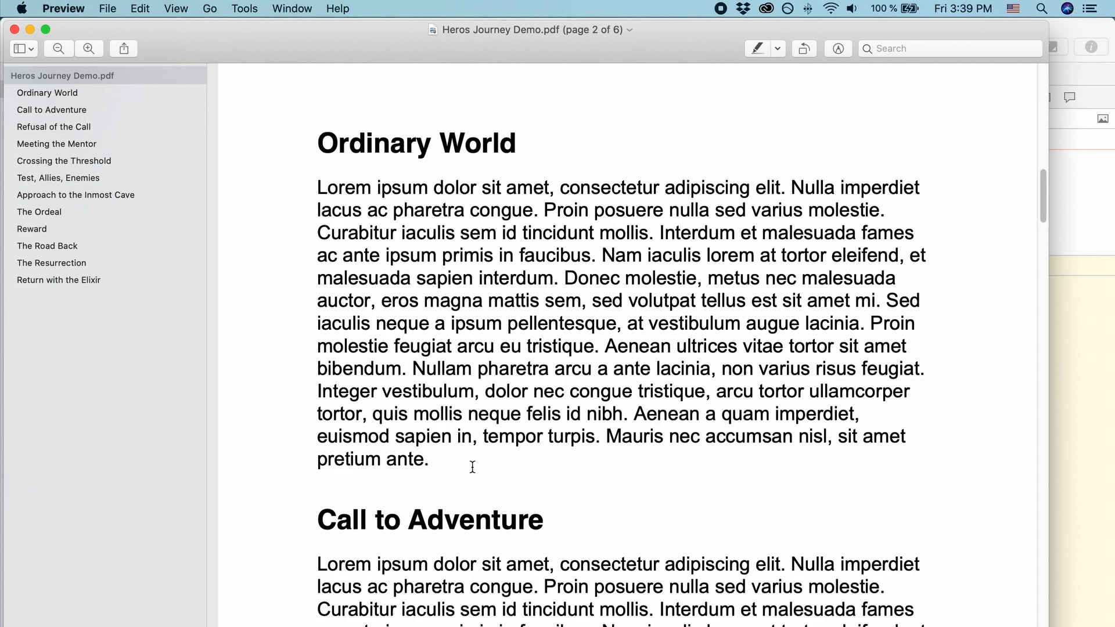
scroll(583, 351, "down", 10)
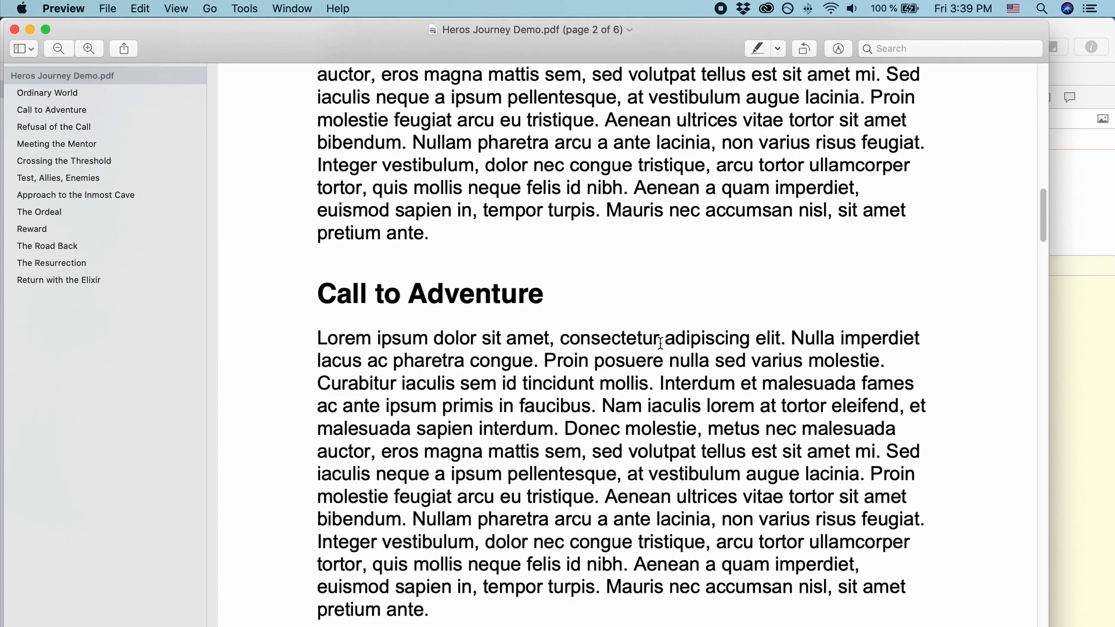
scroll(595, 295, "down", 20)
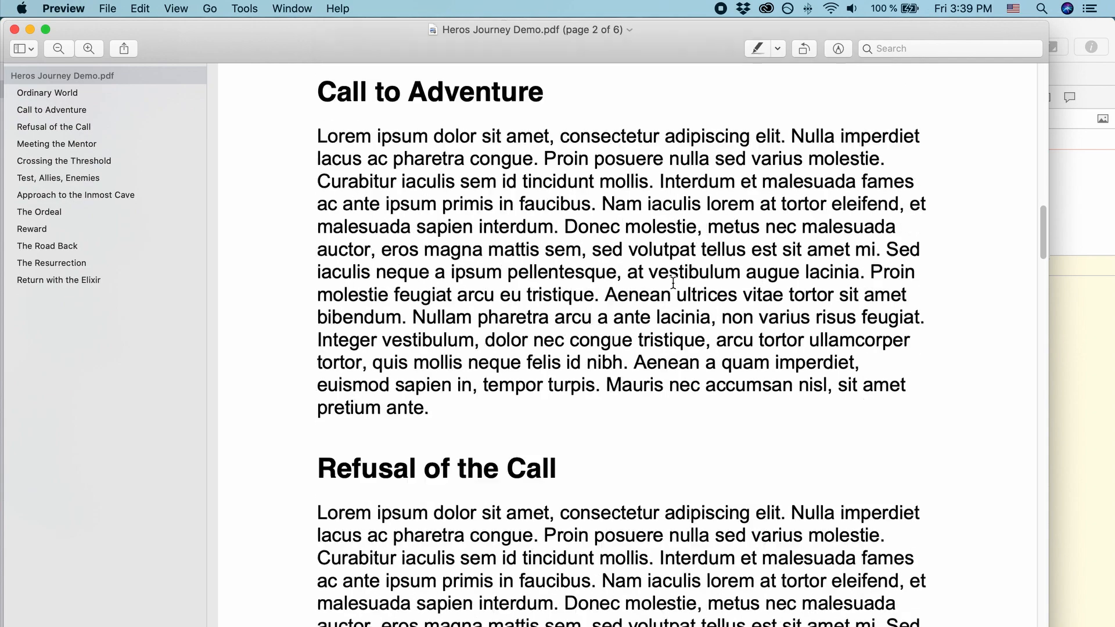
scroll(677, 290, "down", 12)
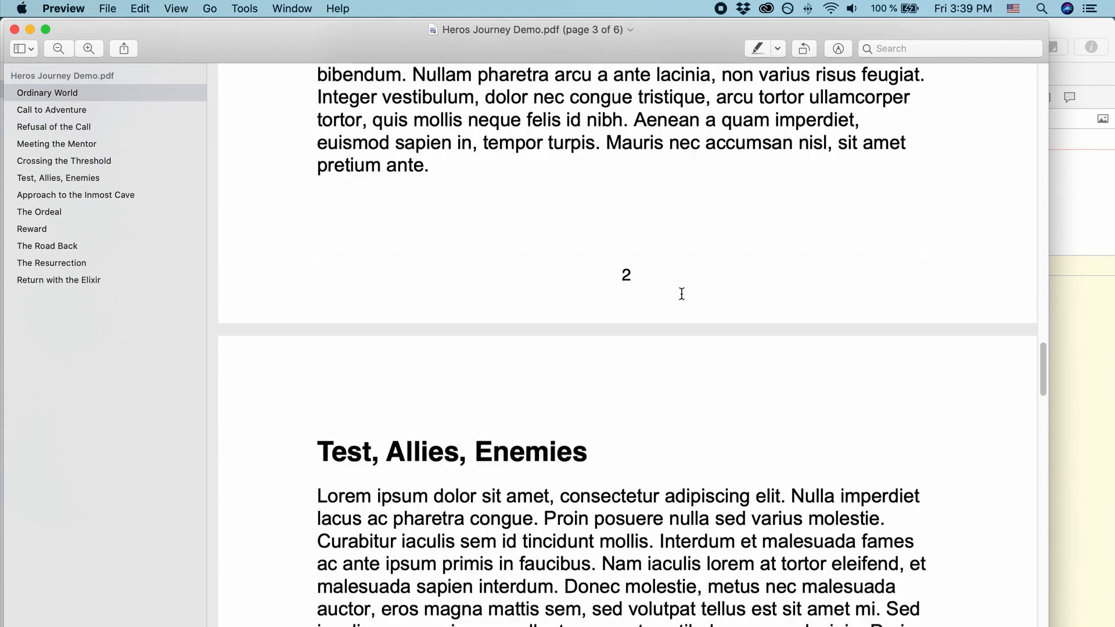
left_click(15, 29)
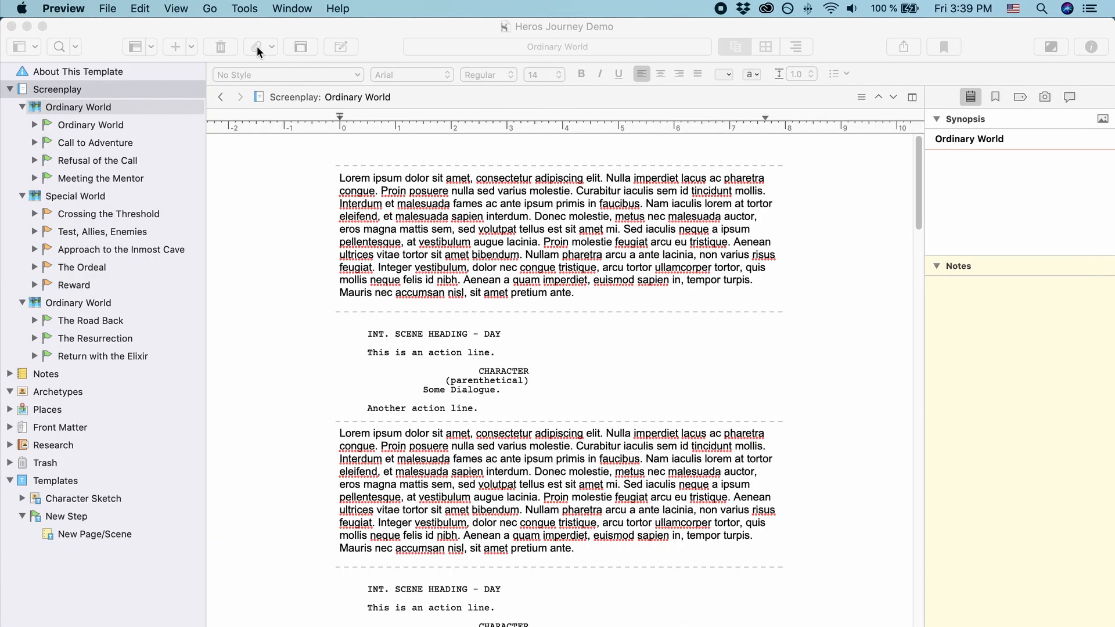
Return to Scrivener's compile settings and assign the Text Section layout, without a heading, to the Step section type.
left_click(254, 27)
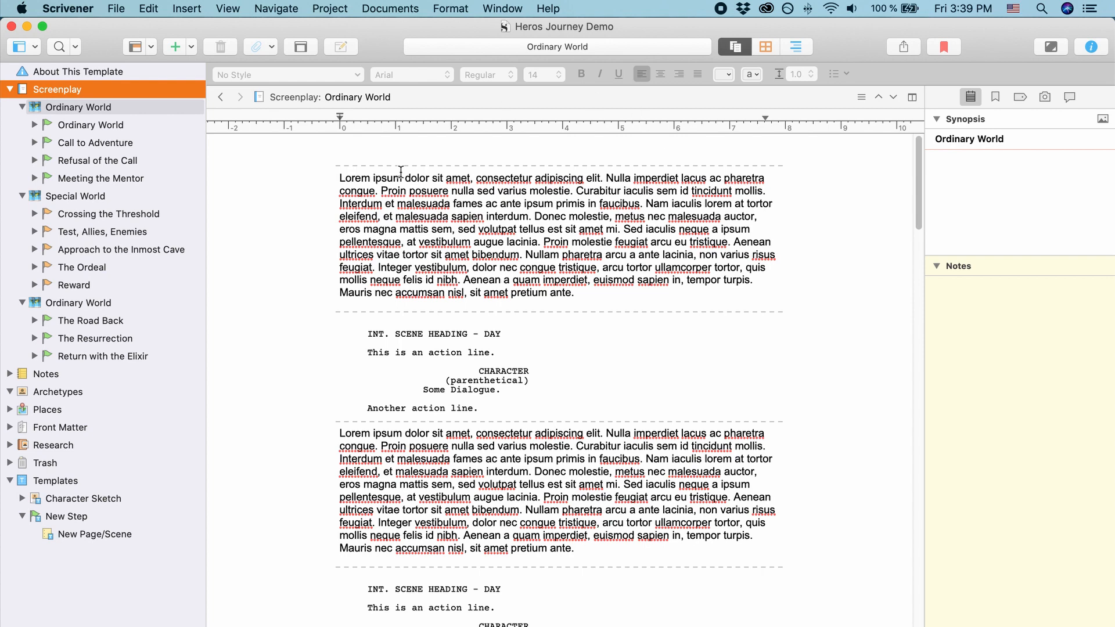
left_click(118, 11)
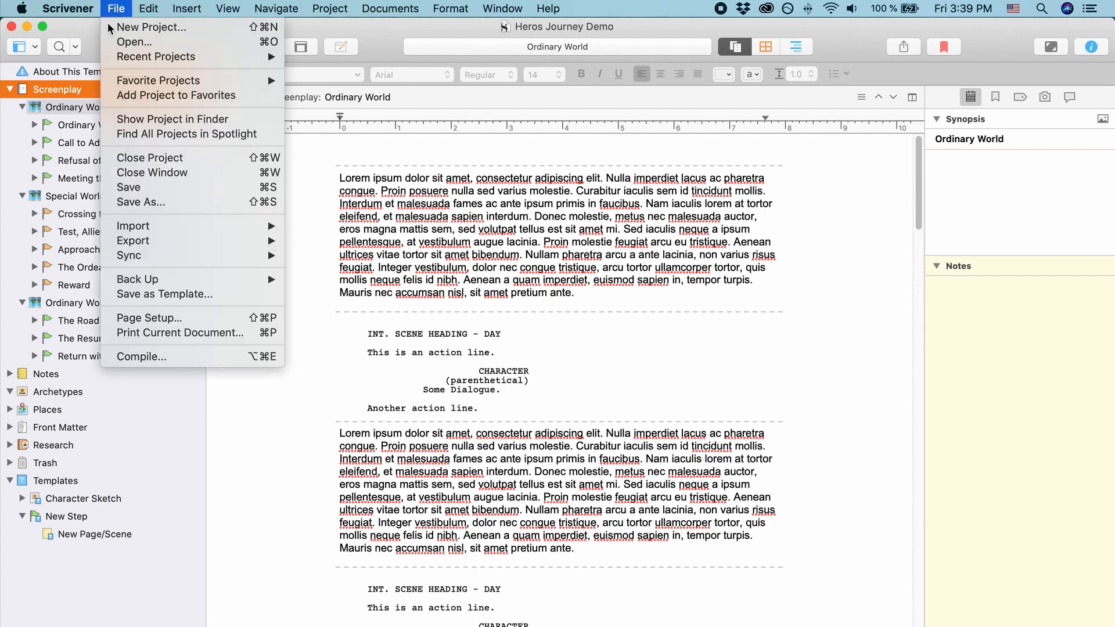
left_click(209, 357)
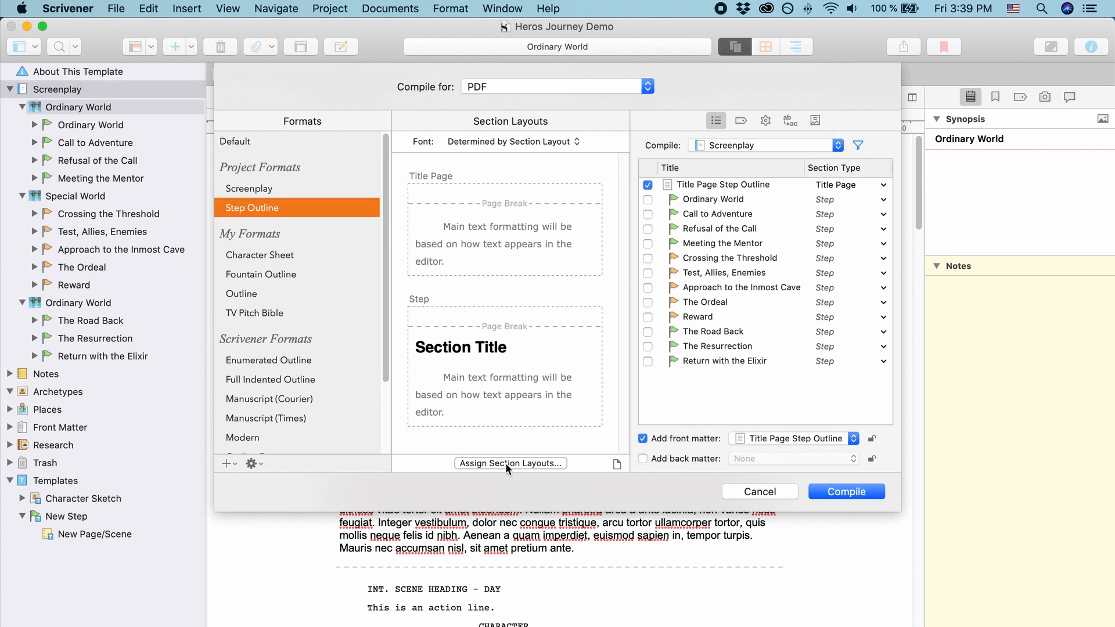
left_click(506, 462)
scroll(663, 257, "down", 2)
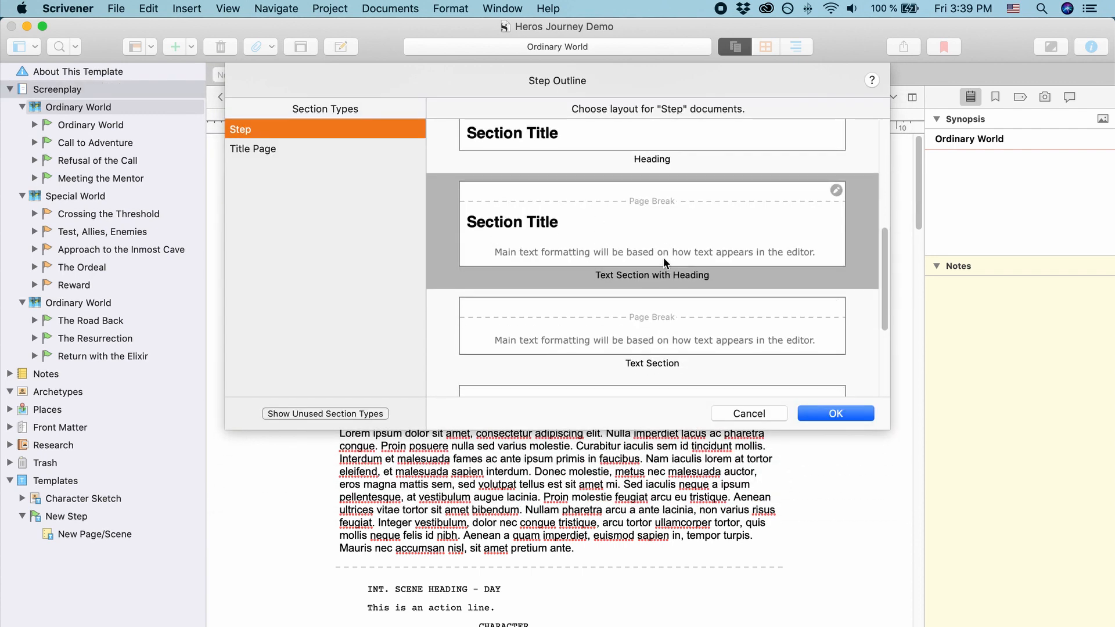
left_click(660, 284)
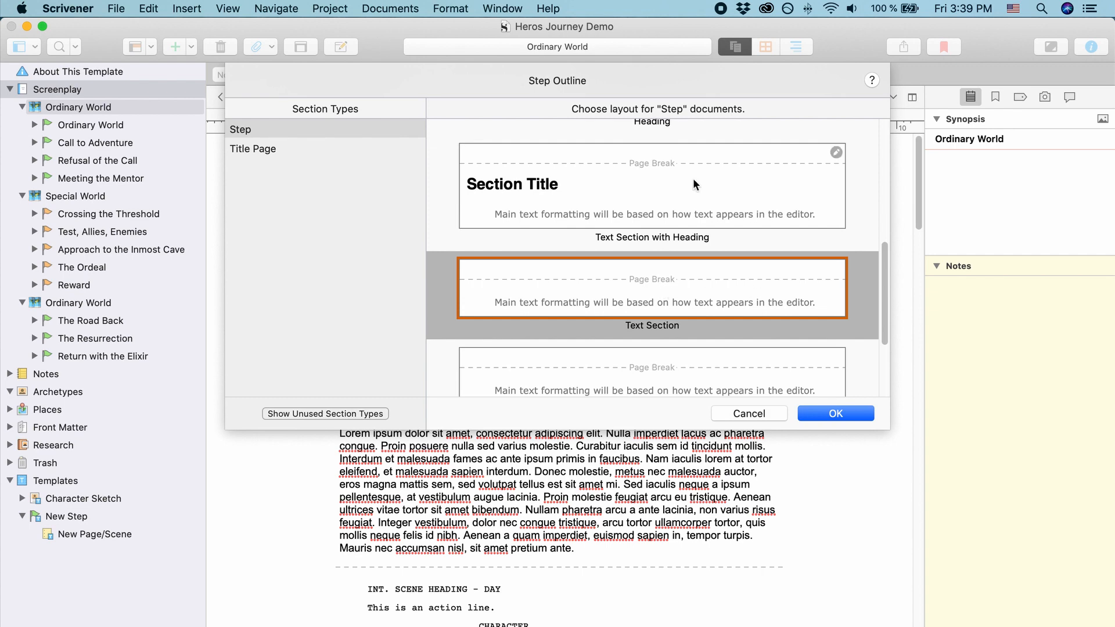
left_click(822, 413)
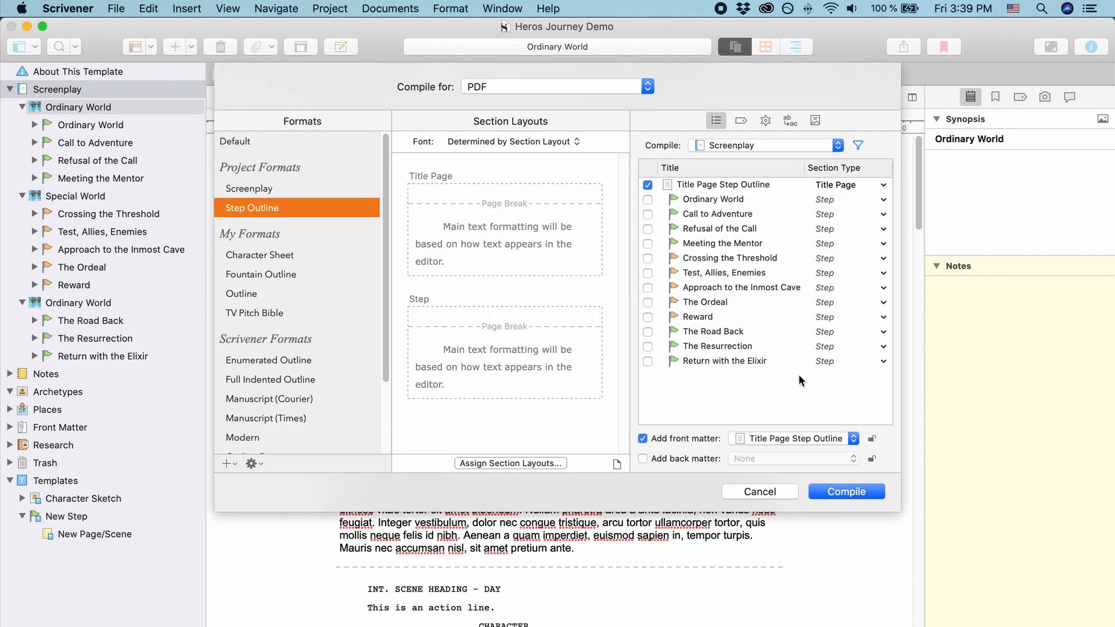
Compile the step outline without headings as a PDF to the Desktop, replacing the existing Heros Journey Demo.pdf.
left_click(843, 491)
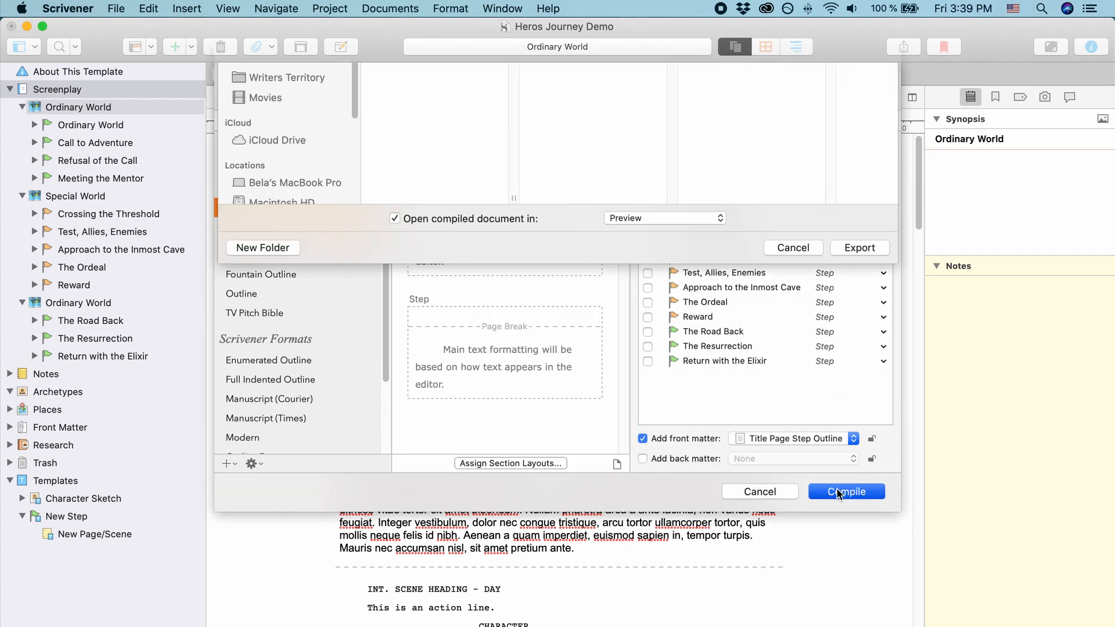
left_click(863, 534)
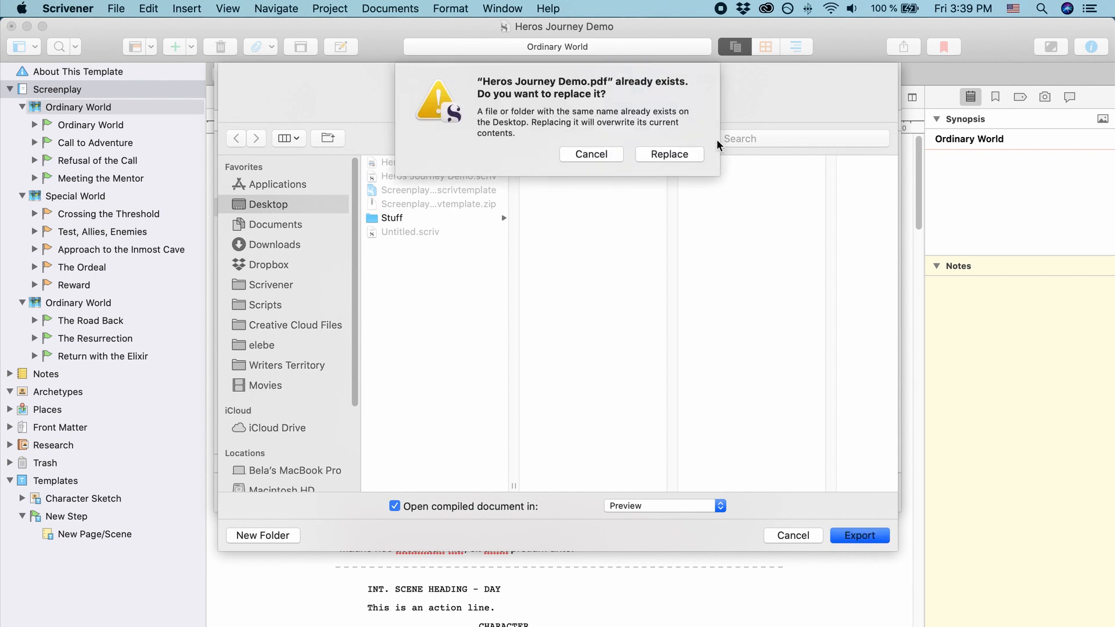
left_click(659, 155)
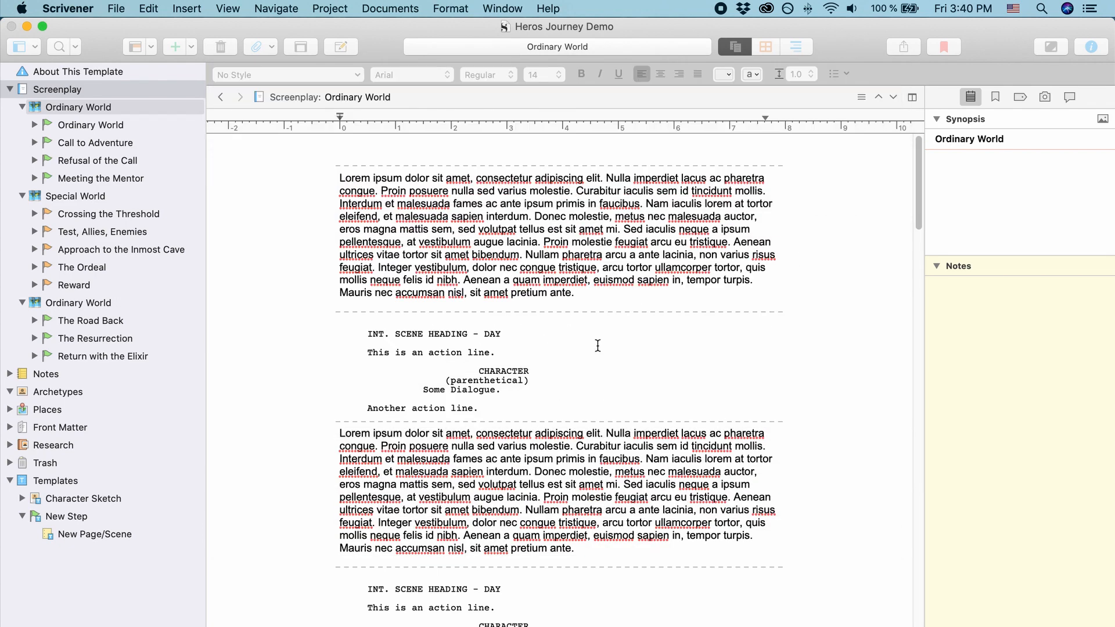
Review the text-only step pages of the compiled PDF in Preview, return to its title page, and close it.
scroll(700, 285, "down", 5)
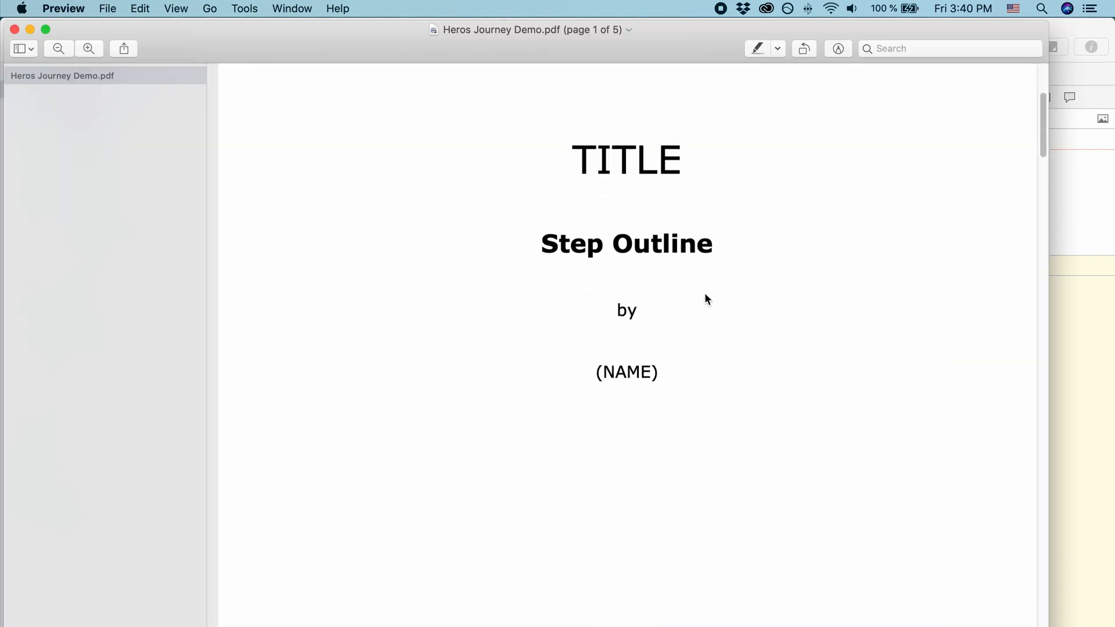
scroll(558, 260, "down", 10)
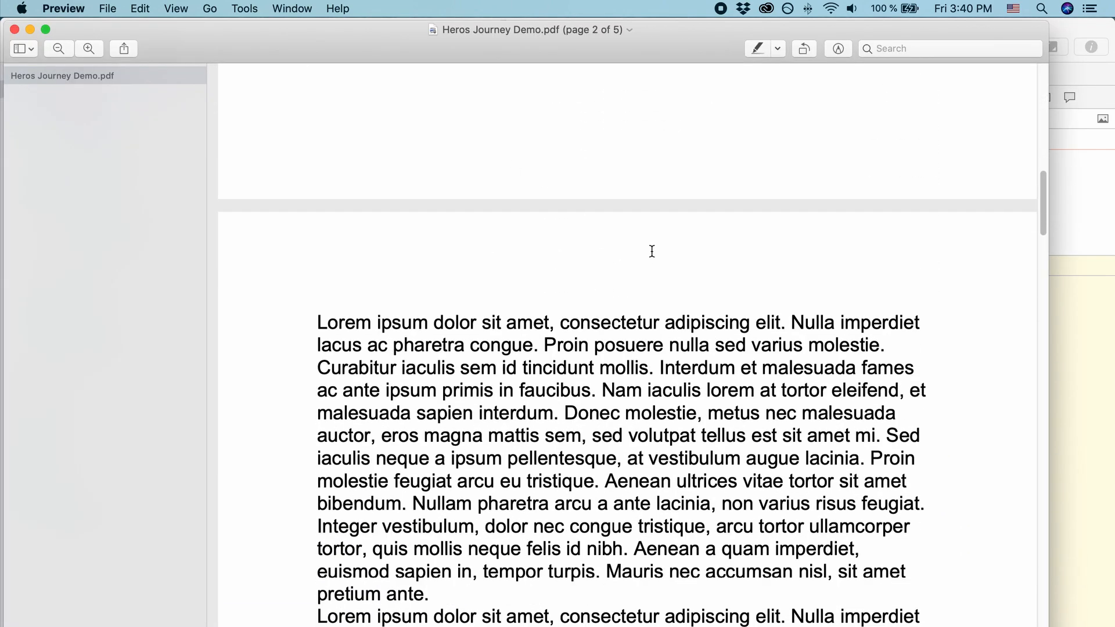
scroll(874, 345, "down", 10)
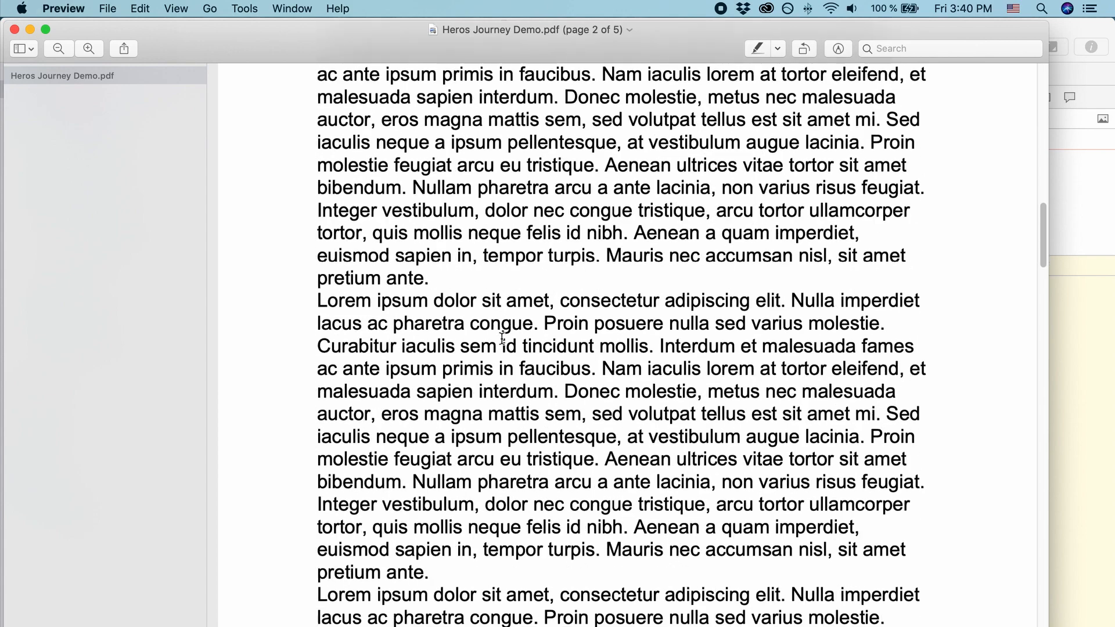
scroll(577, 333, "down", 15)
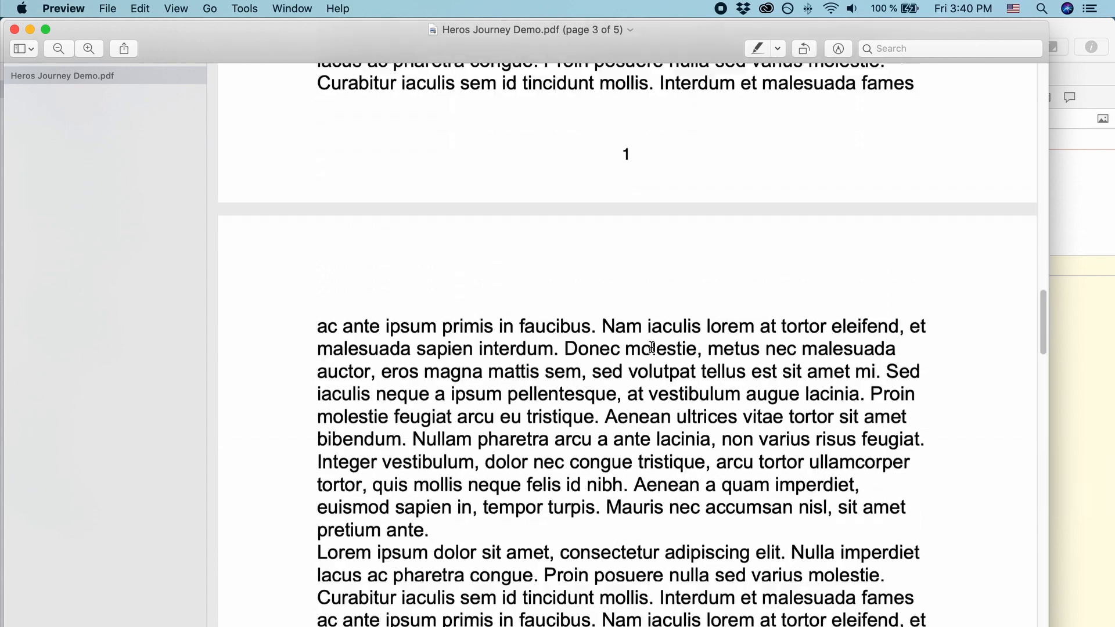
scroll(654, 367, "down", 15)
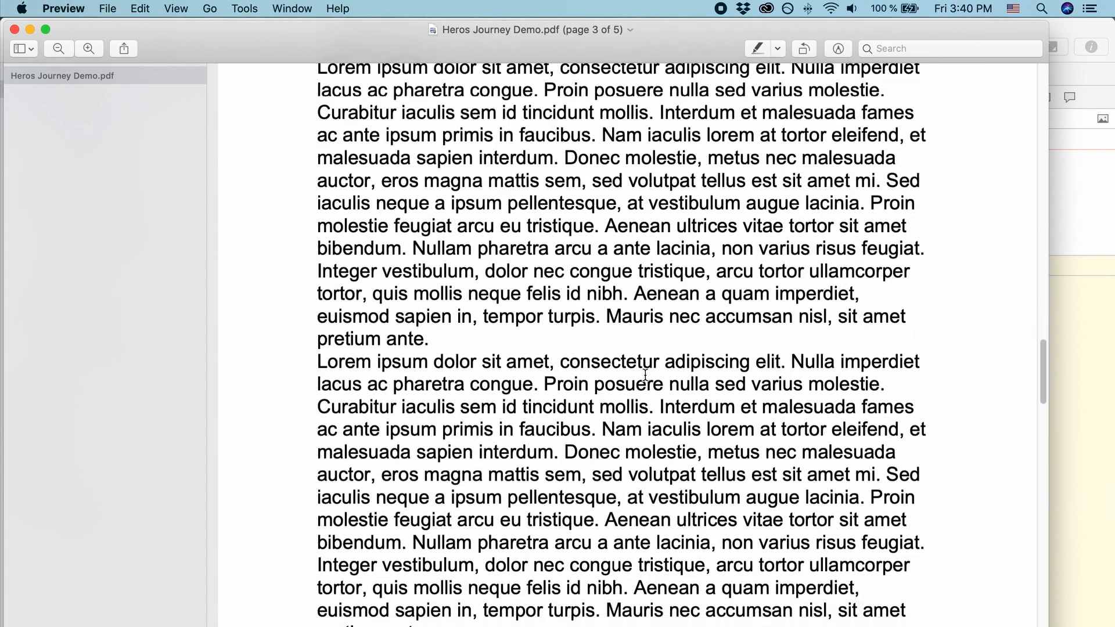
scroll(654, 372, "down", 15)
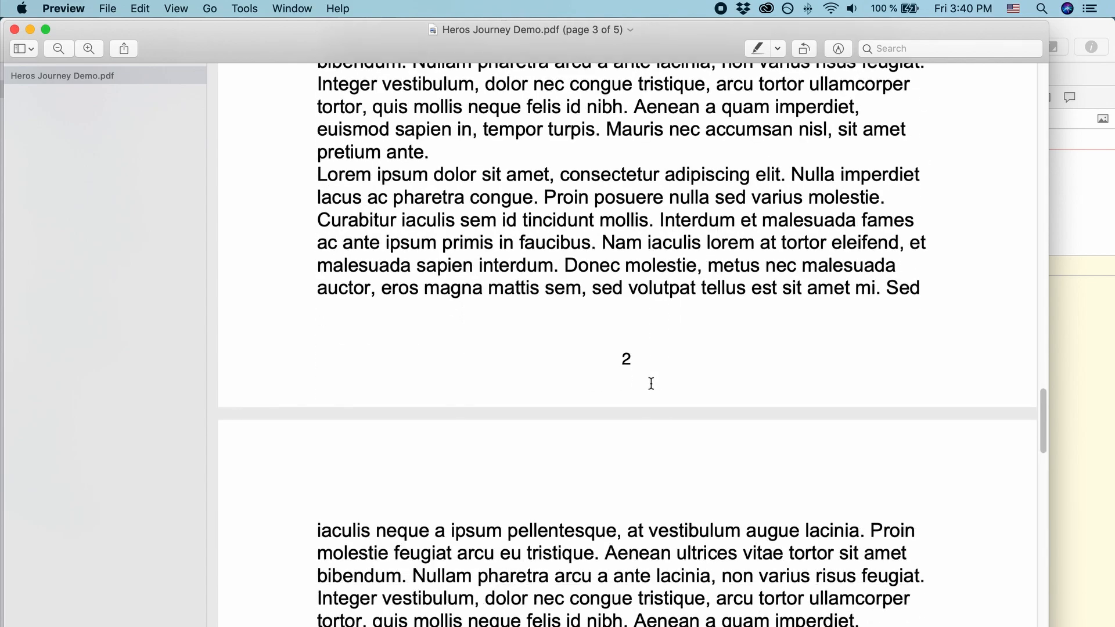
scroll(657, 385, "down", 10)
scroll(659, 382, "up", 20)
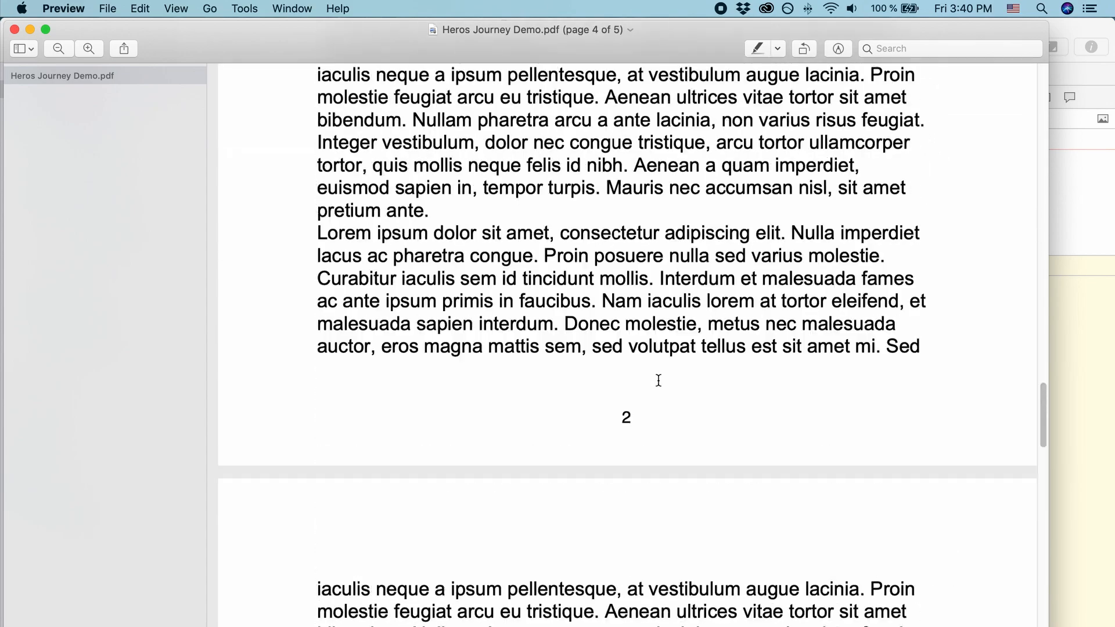
scroll(660, 377, "up", 20)
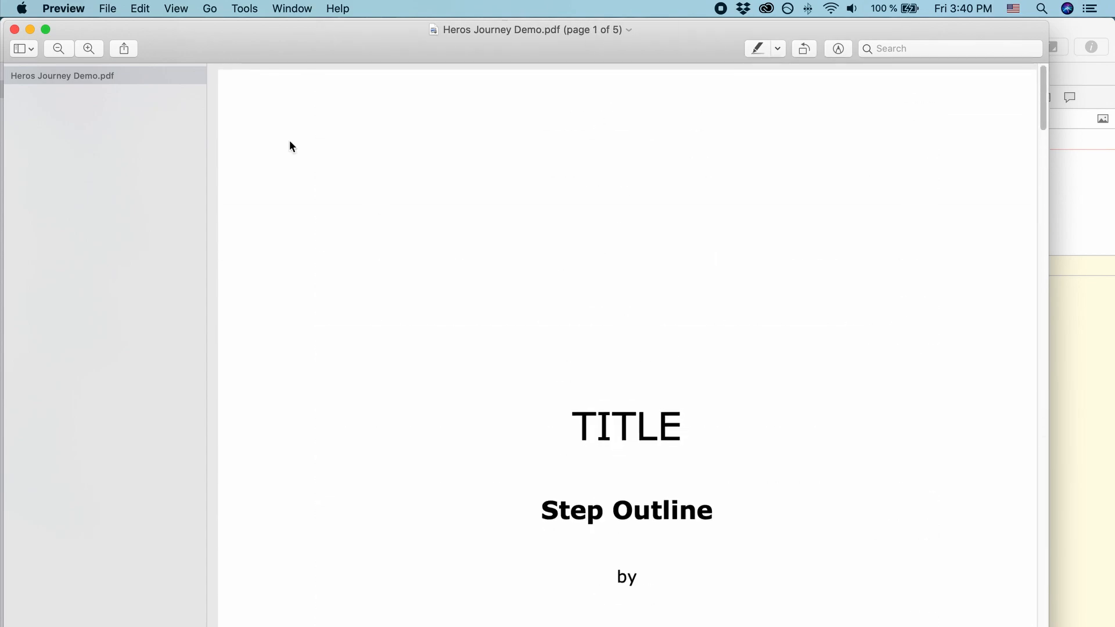
left_click(14, 30)
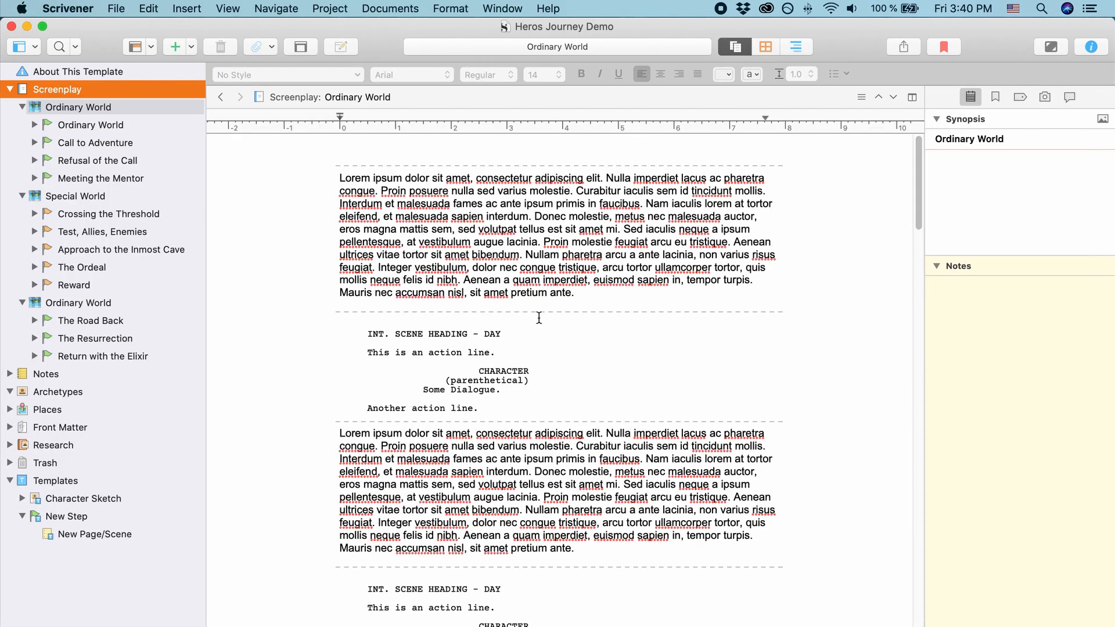